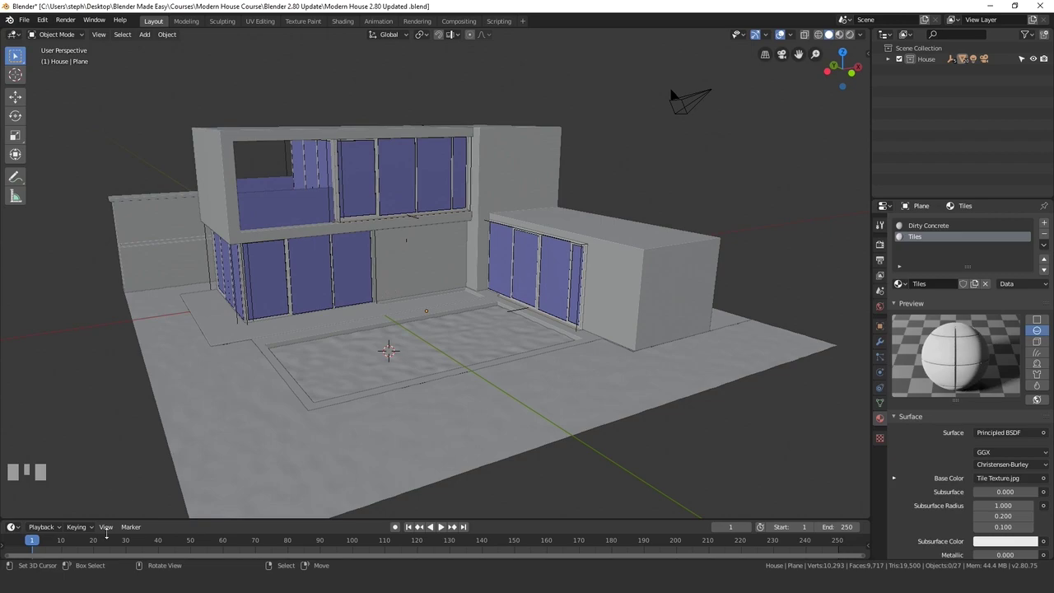
Step: Look over the HDR environment sets on the sIBL Archive page in the browser and return to Blender
{"action": "key", "text": "alt+Tab"}
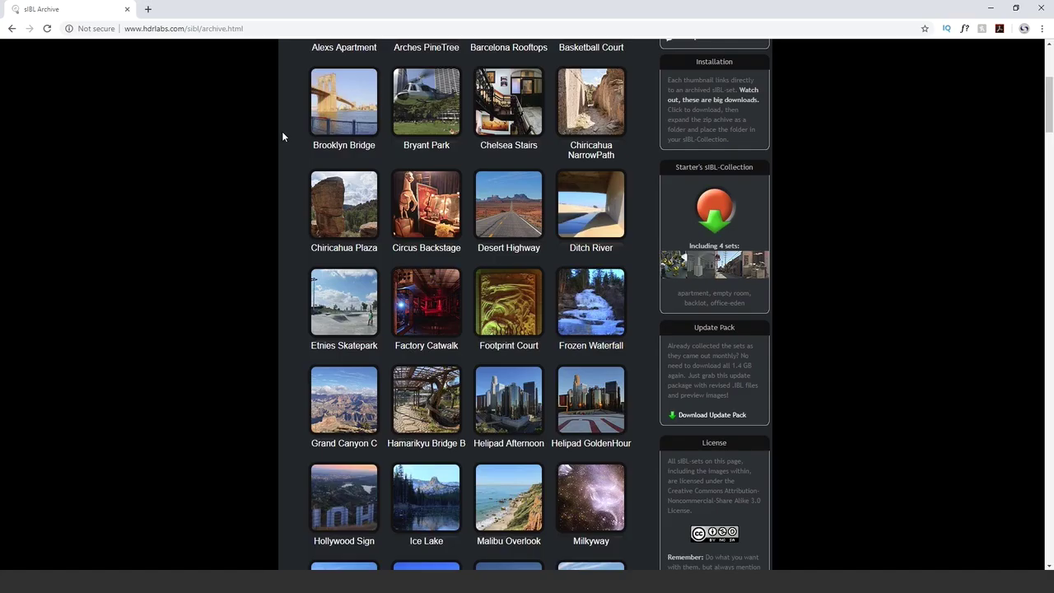
{"action": "mouse_move", "coordinate": [339, 305]}
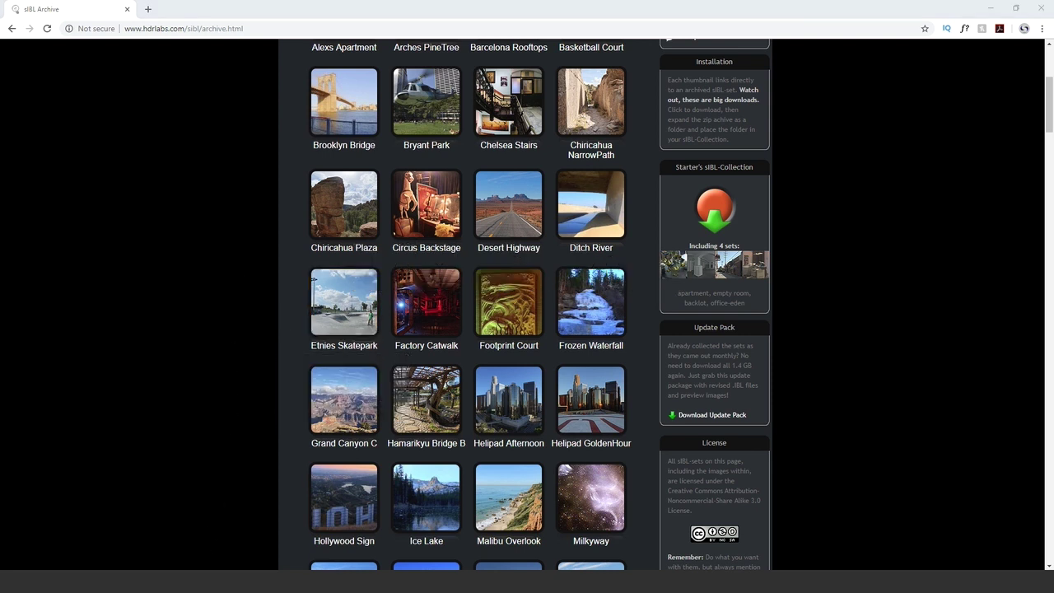
{"action": "mouse_move", "coordinate": [202, 581]}
{"action": "left_click", "coordinate": [256, 536]}
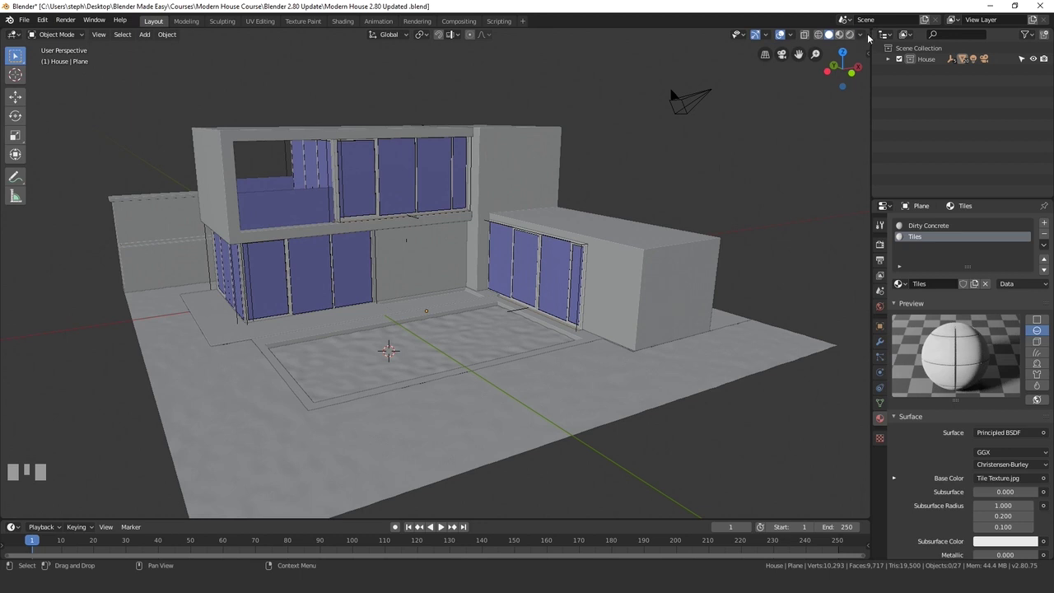
Step: Split the 3D viewport vertically and turn the new area into a Shader Editor showing the World nodes
{"action": "left_click_drag", "start_coordinate": [867, 33], "coordinate": [426, 82]}
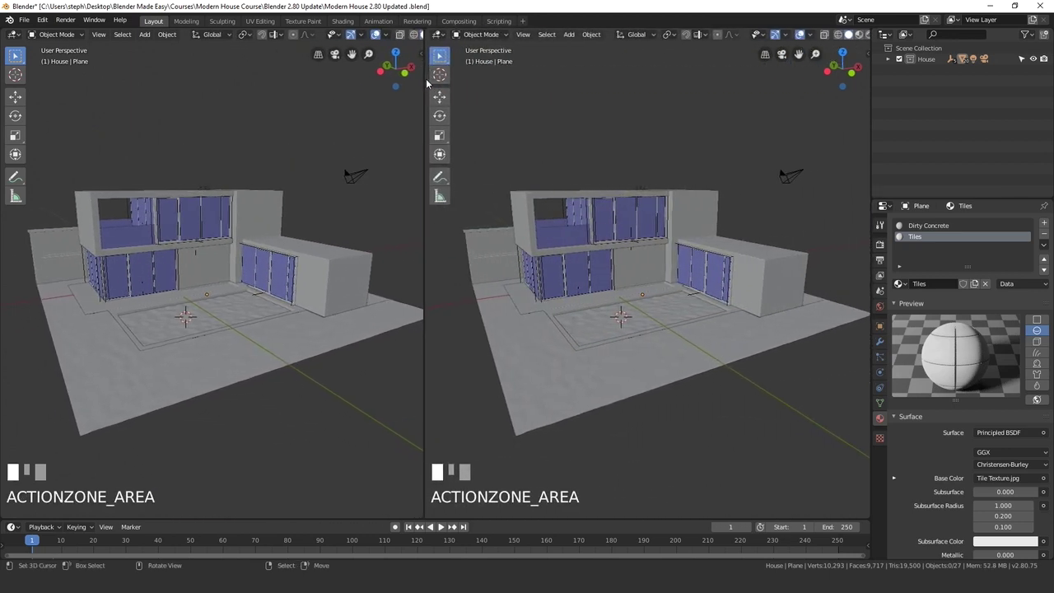
{"action": "left_click", "coordinate": [438, 34]}
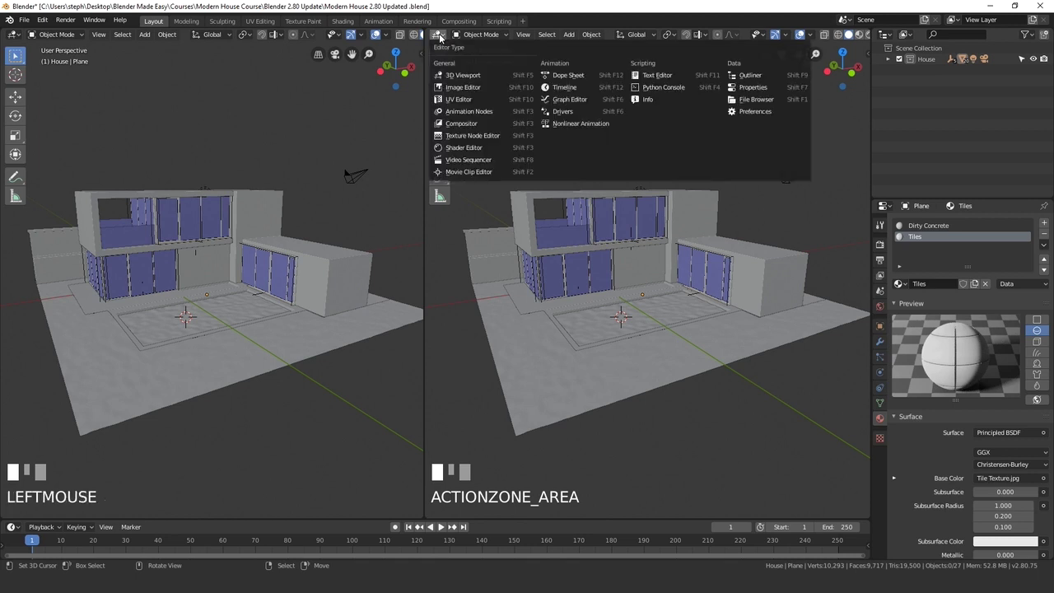
{"action": "left_click", "coordinate": [462, 147]}
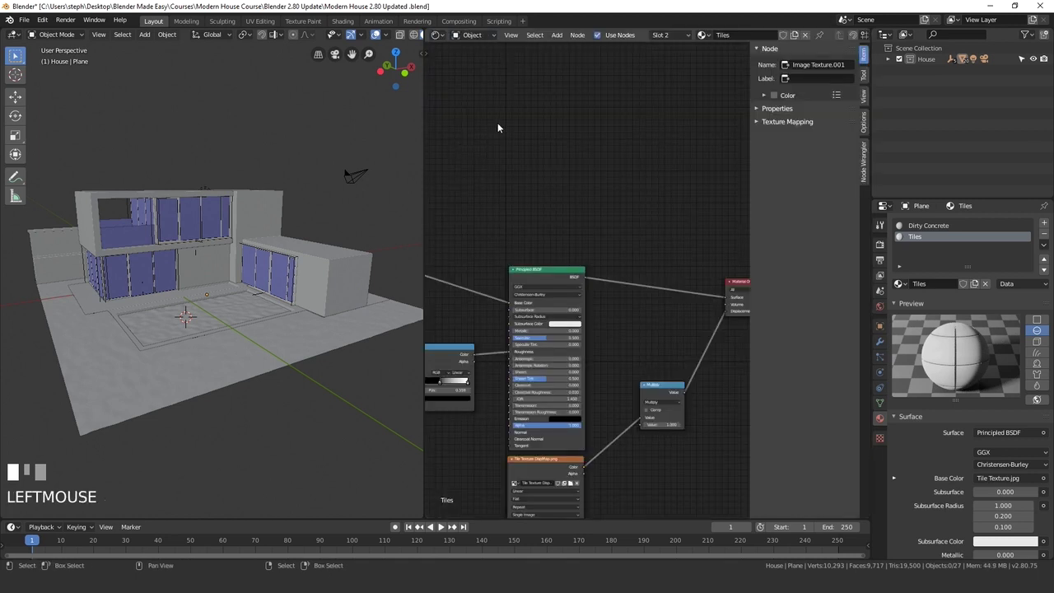
{"action": "left_click", "coordinate": [475, 38]}
{"action": "left_click", "coordinate": [476, 61]}
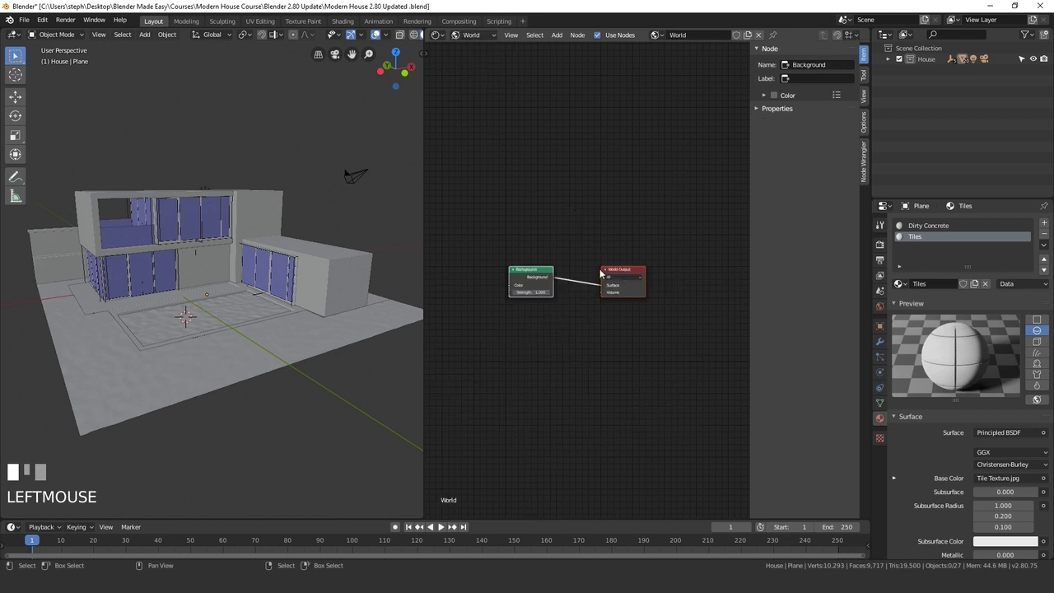
Step: Add an Environment Texture node before the Background node and connect its Color output to the Background's Color input
{"action": "scroll", "coordinate": [601, 274], "scroll_direction": "up", "scroll_amount": 1}
{"action": "middle_click_drag", "start_coordinate": [531, 275], "coordinate": [632, 242]}
{"action": "scroll", "coordinate": [609, 247], "scroll_direction": "up", "scroll_amount": 2}
{"action": "scroll", "coordinate": [649, 292], "scroll_direction": "down", "scroll_amount": 2}
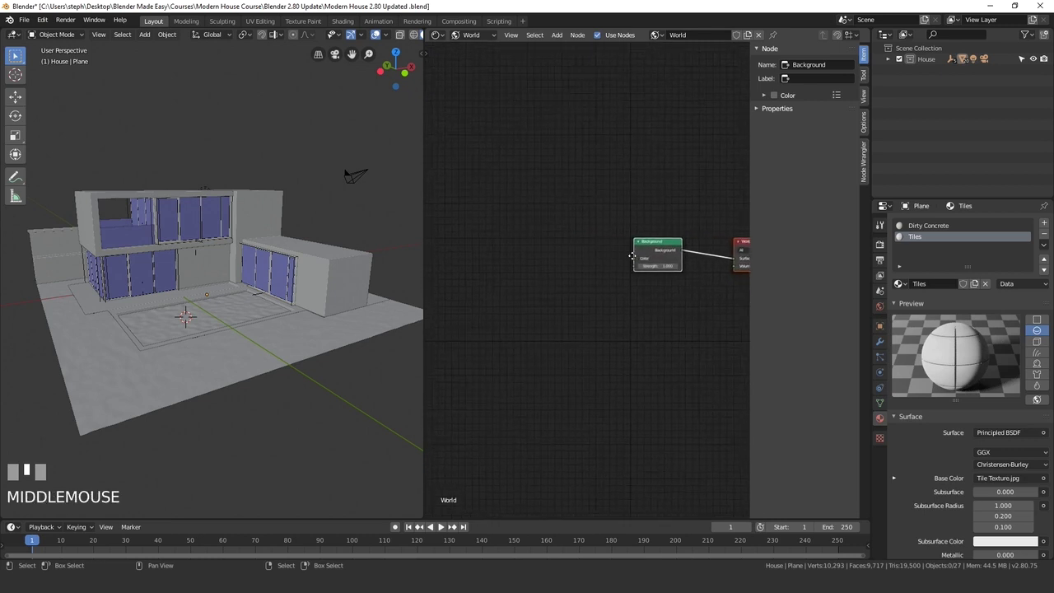
{"action": "key", "text": "shift+a"}
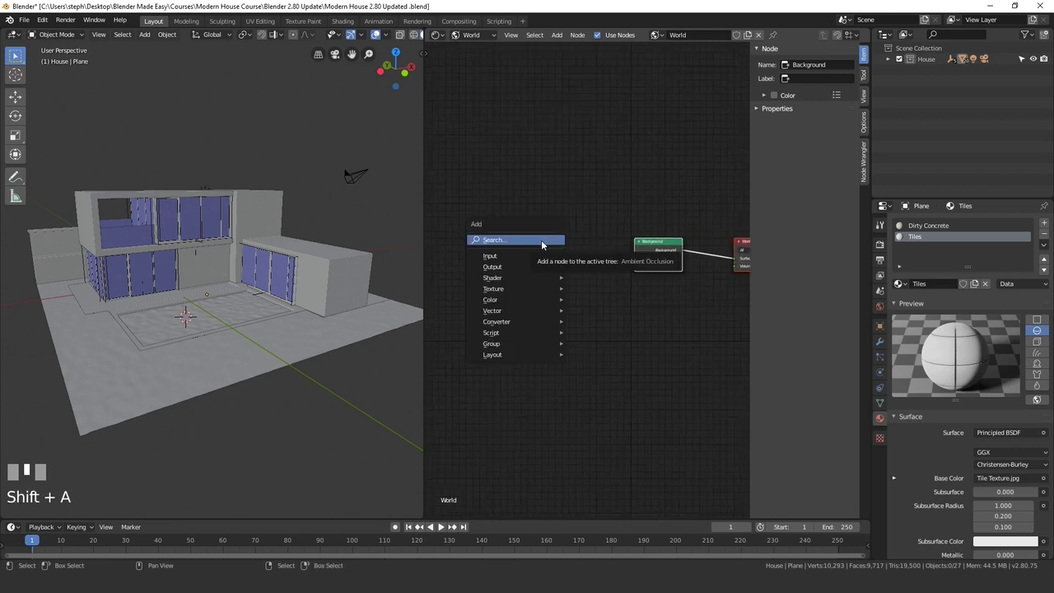
{"action": "mouse_move", "coordinate": [508, 295]}
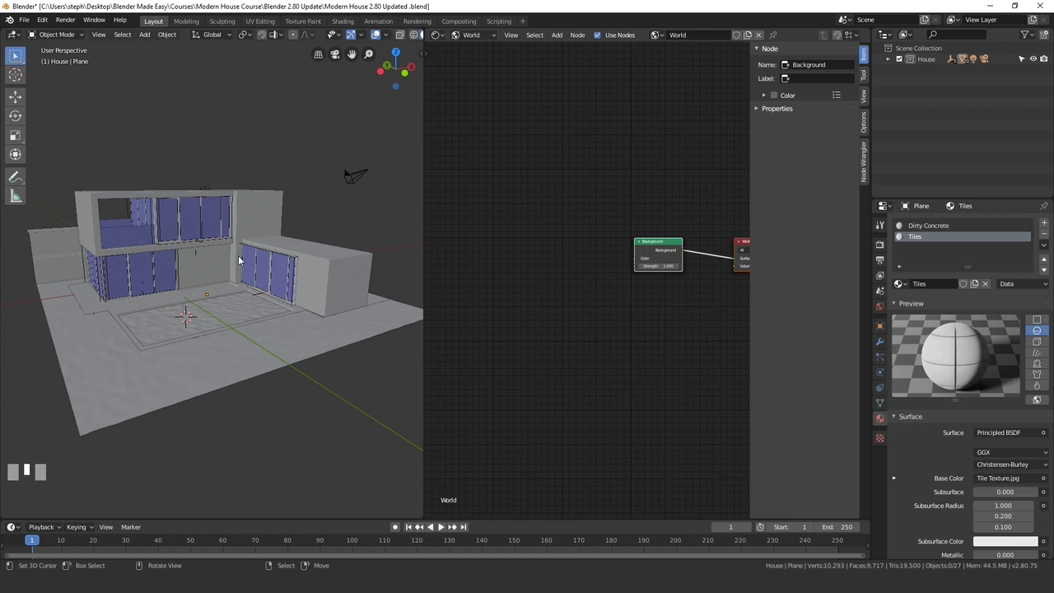
{"action": "scroll", "coordinate": [574, 238], "scroll_direction": "up", "scroll_amount": 1}
{"action": "key", "text": "shift+a"}
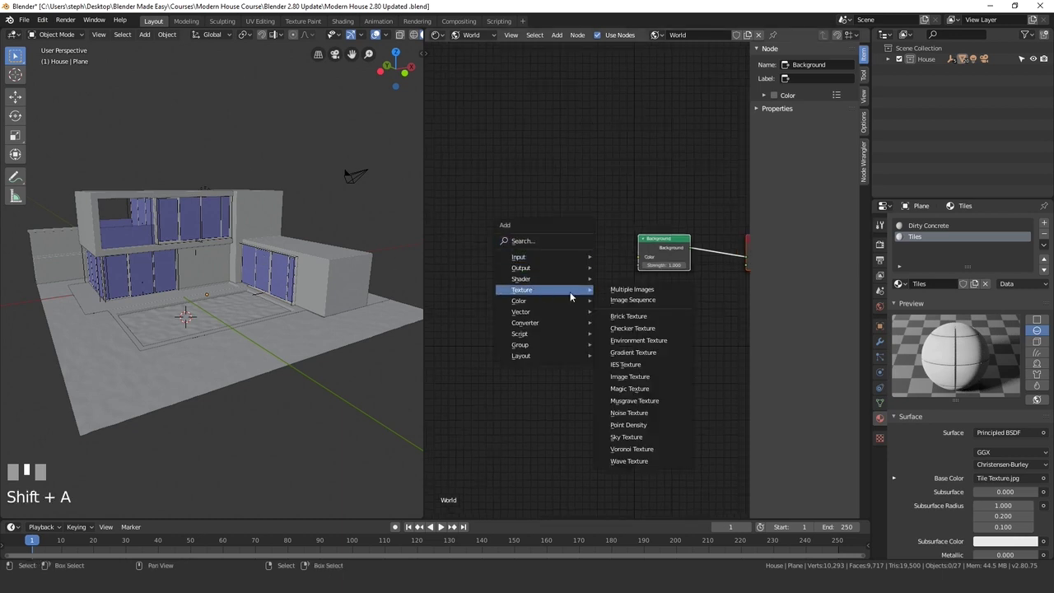
{"action": "left_click", "coordinate": [638, 340]}
{"action": "left_click", "coordinate": [501, 225]}
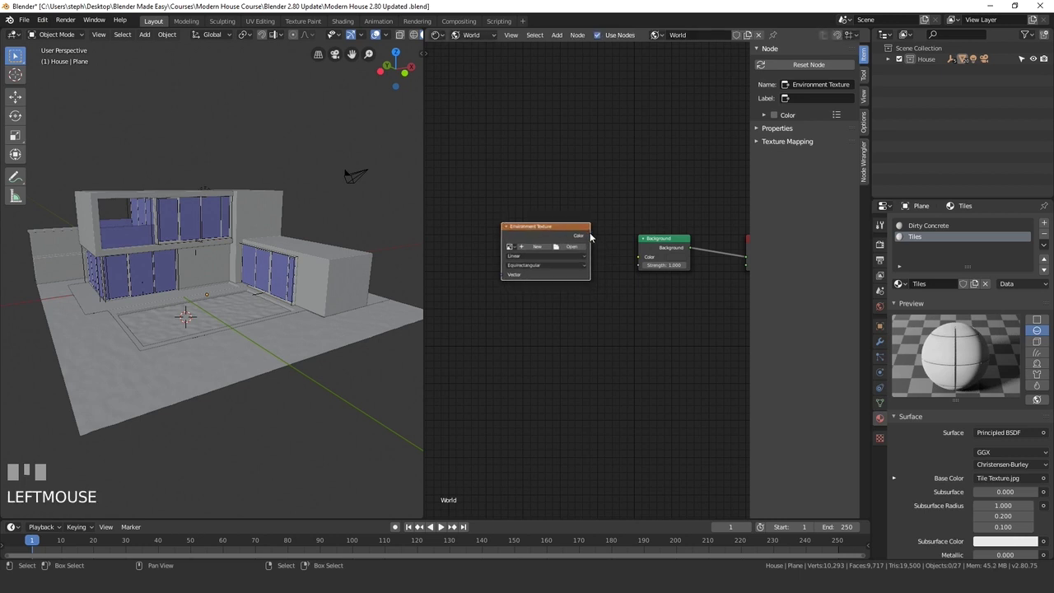
{"action": "left_click_drag", "start_coordinate": [590, 237], "coordinate": [638, 261]}
Step: Load the image Etnies_Park_Center_3k.hdr into the Environment Texture node
{"action": "left_click", "coordinate": [572, 250]}
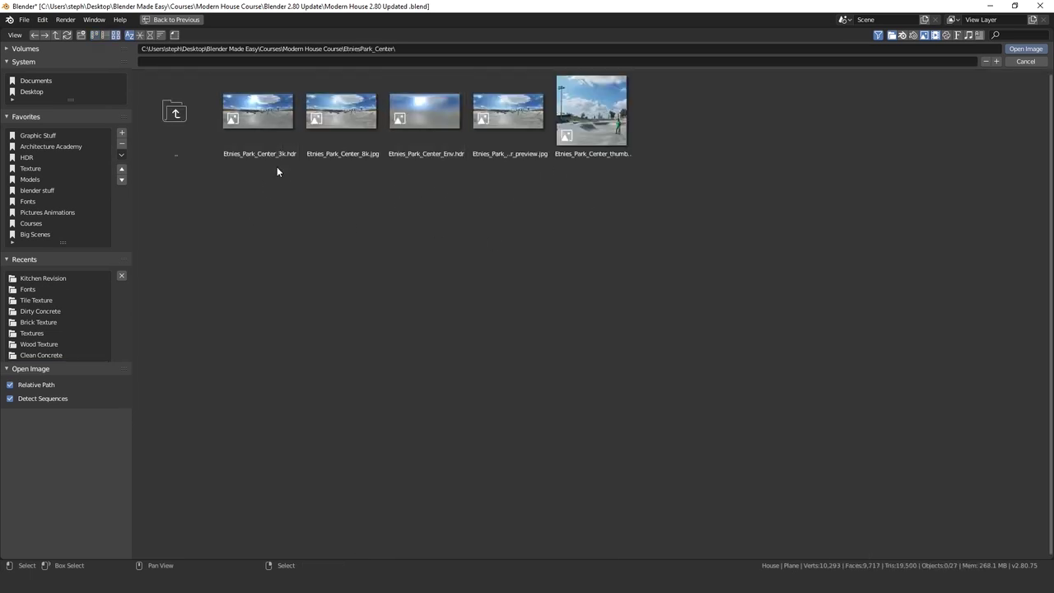
{"action": "left_click", "coordinate": [271, 144]}
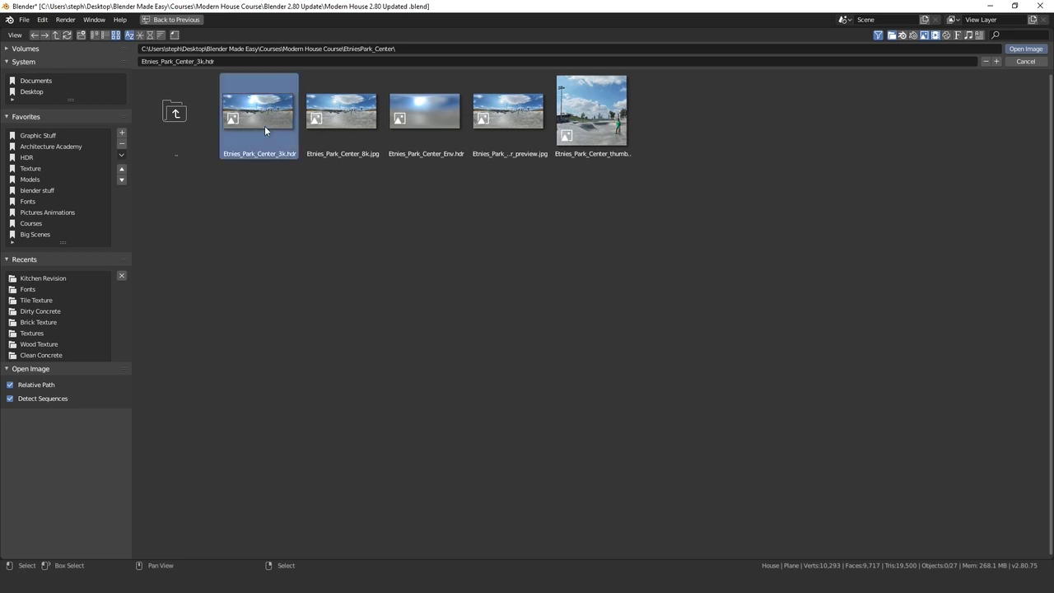
{"action": "left_click", "coordinate": [1025, 49]}
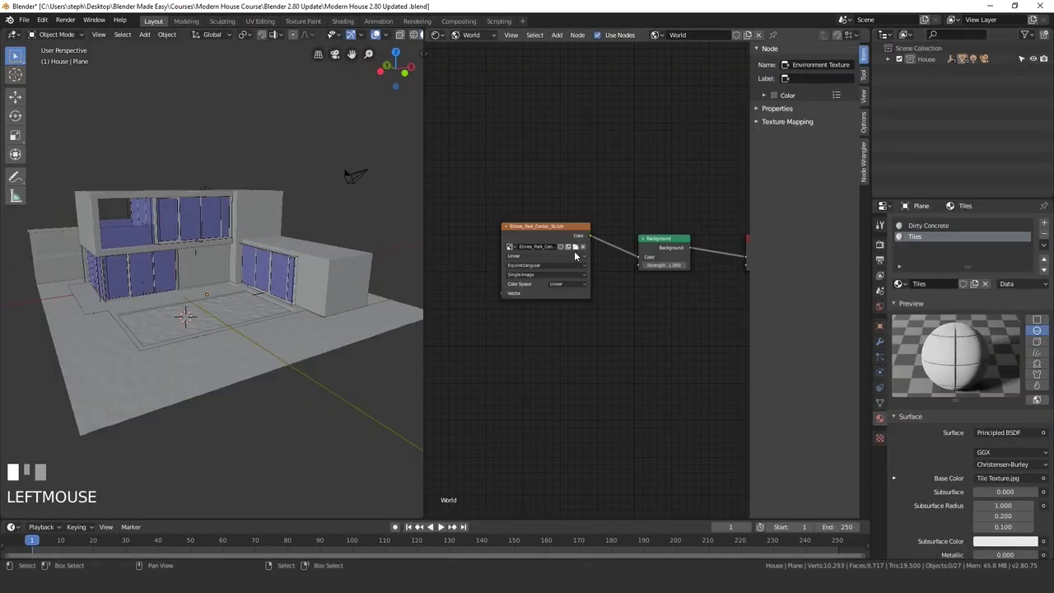
Step: Preview the house against the environment image in Rendered shading, and return the viewport to Solid shading
{"action": "scroll", "coordinate": [221, 240], "scroll_direction": "up", "scroll_amount": 2}
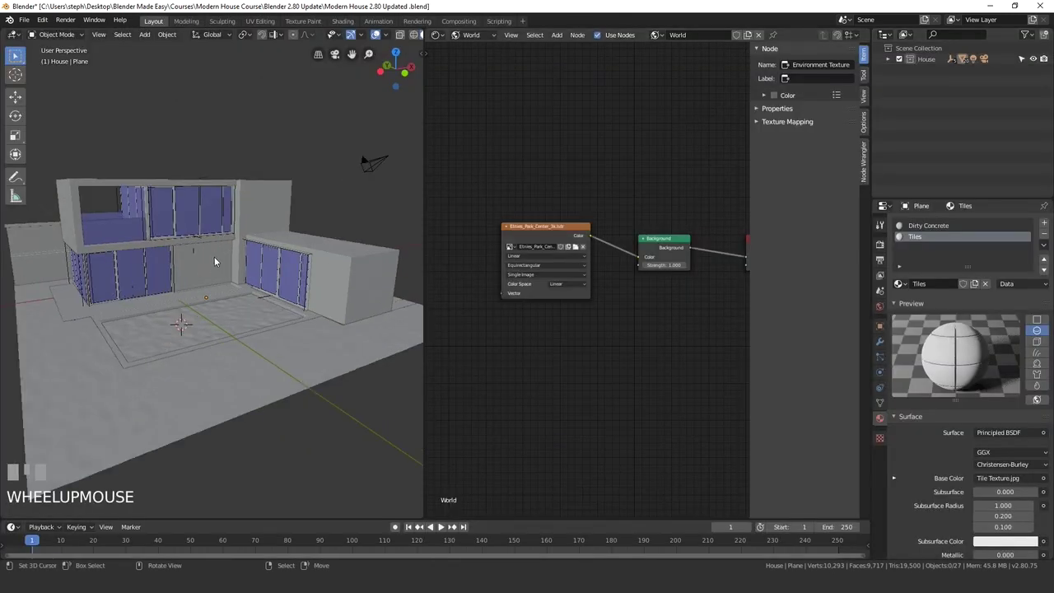
{"action": "left_click", "coordinate": [214, 258]}
{"action": "key", "text": "z"}
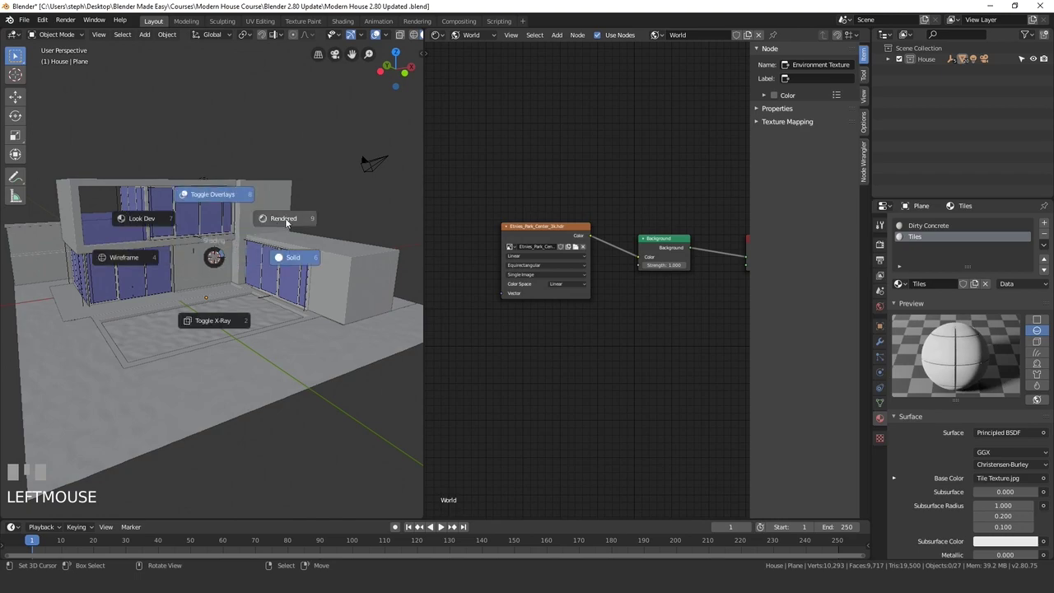
{"action": "middle_click_drag", "start_coordinate": [234, 265], "coordinate": [175, 187]}
{"action": "scroll", "coordinate": [305, 164], "scroll_direction": "up", "scroll_amount": 5}
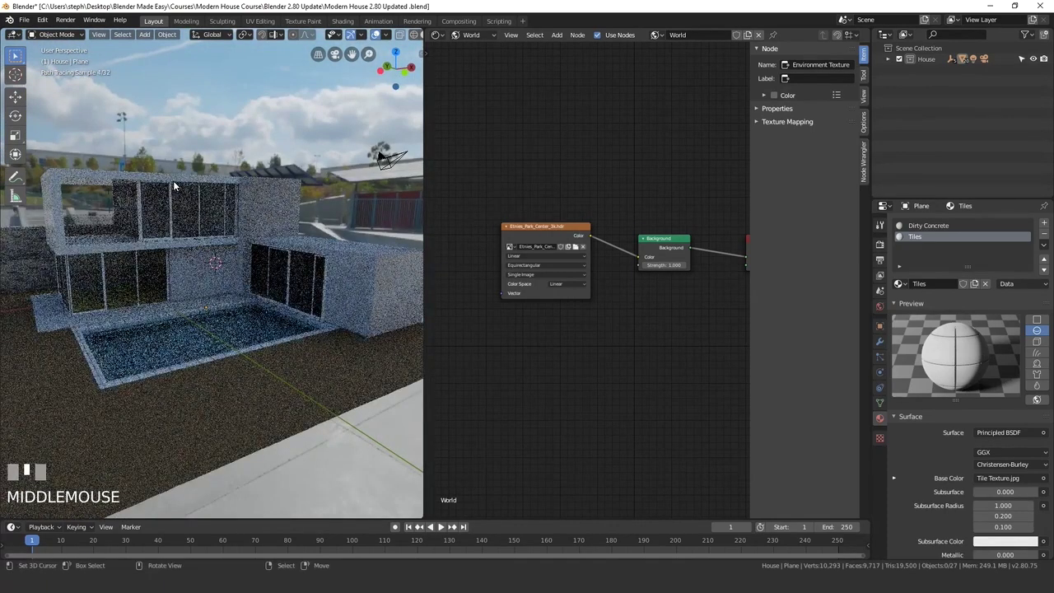
{"action": "key", "text": "z"}
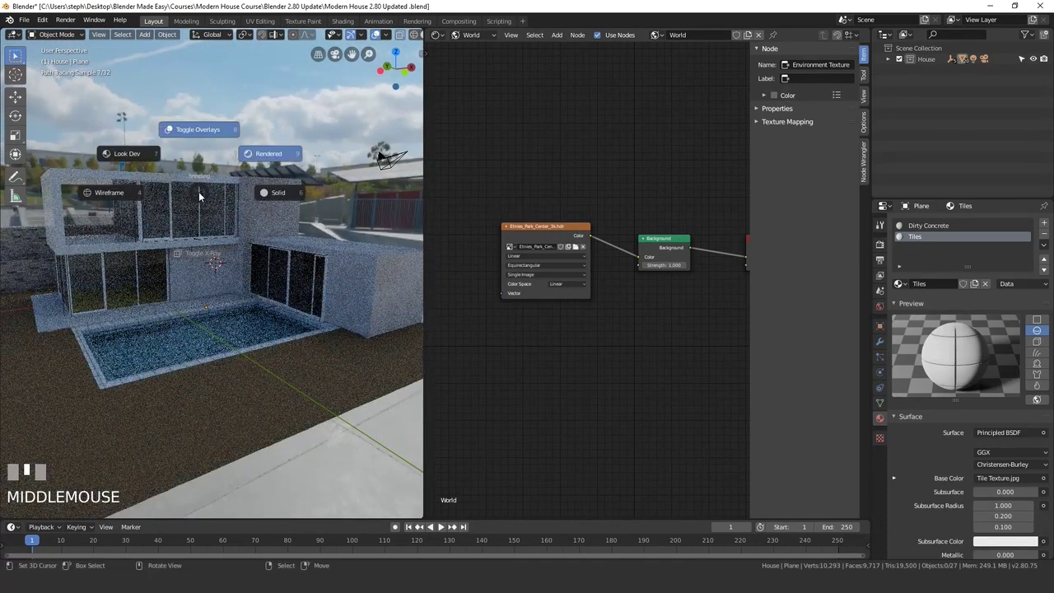
{"action": "left_click", "coordinate": [289, 196]}
Step: Align the camera to a closer view of the house's pool side and widen the 3D viewport
{"action": "scroll", "coordinate": [252, 232], "scroll_direction": "up", "scroll_amount": 3}
{"action": "mouse_move", "coordinate": [252, 232]}
{"action": "middle_mouse_down", "text": "shift"}
{"action": "mouse_move", "coordinate": [329, 234]}
{"action": "mouse_move", "coordinate": [181, 185]}
{"action": "mouse_move", "coordinate": [177, 148]}
{"action": "mouse_move", "coordinate": [186, 199]}
{"action": "mouse_move", "coordinate": [222, 217]}
{"action": "middle_mouse_up", "text": "shift"}
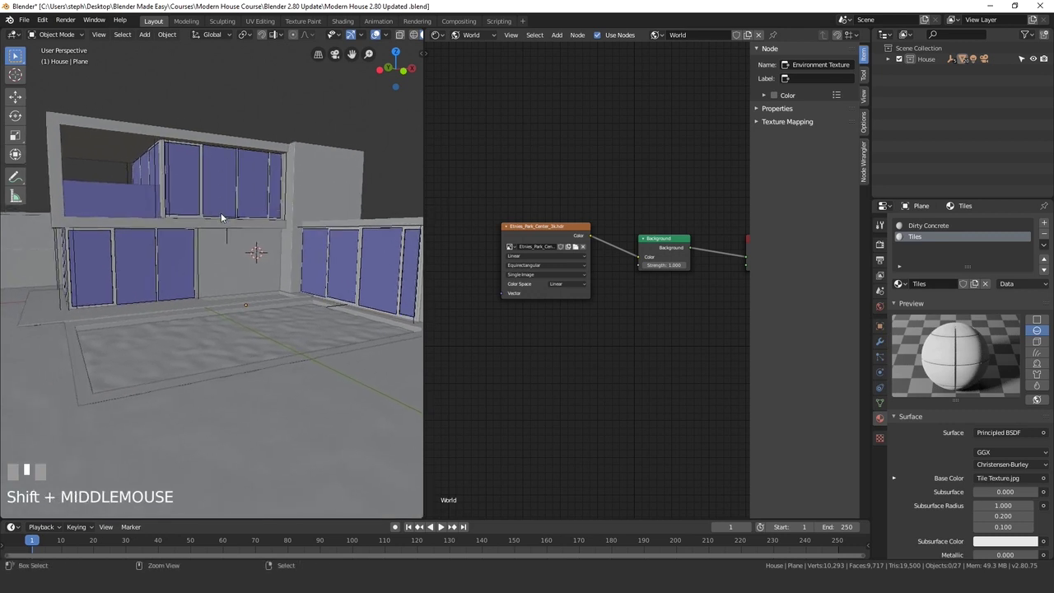
{"action": "key", "text": "ctrl+alt+KP_0"}
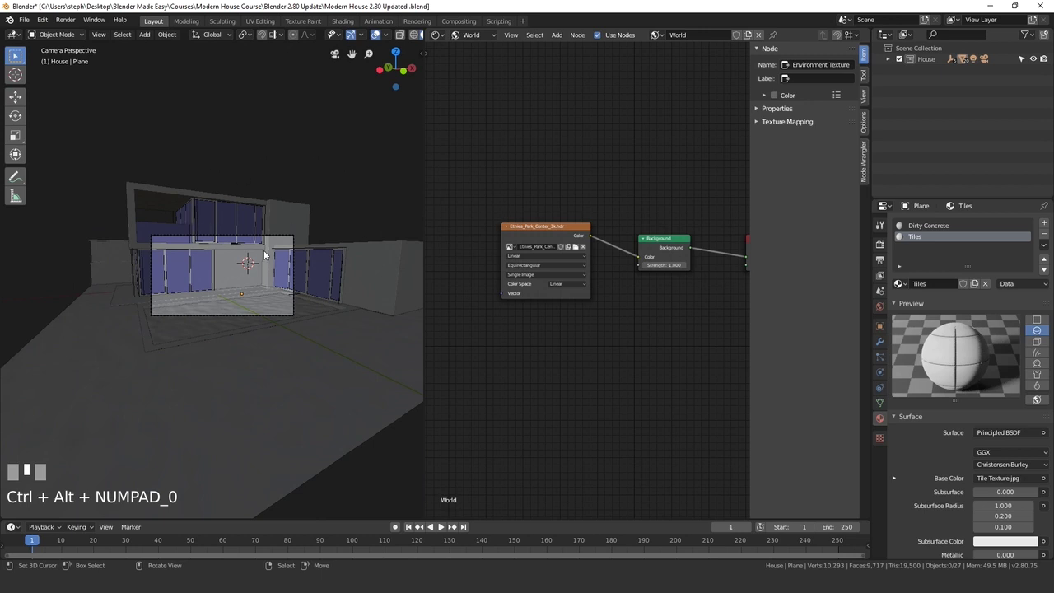
{"action": "scroll", "coordinate": [301, 223], "scroll_direction": "up", "scroll_amount": 5}
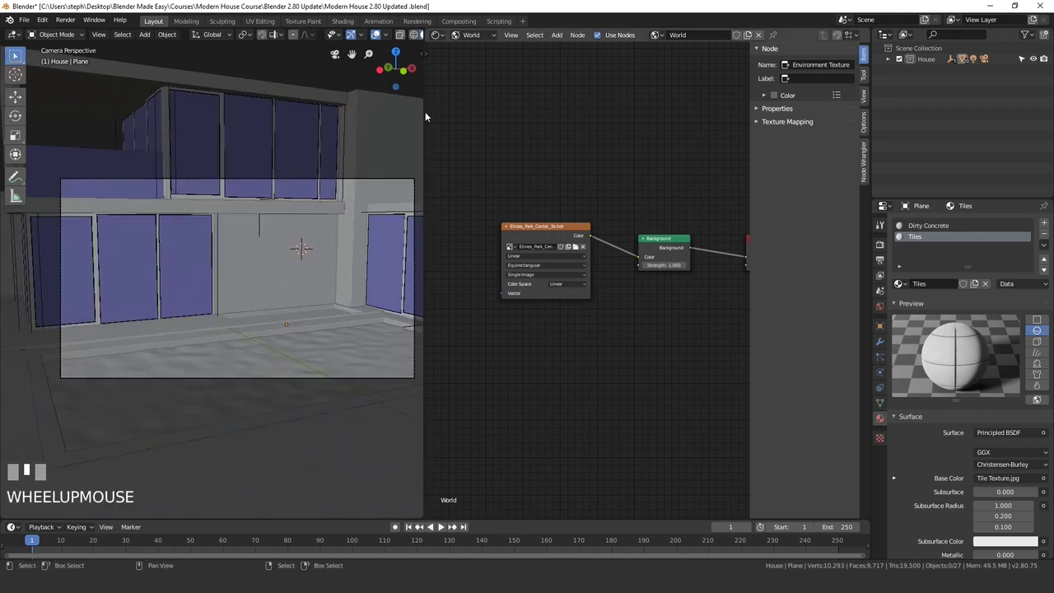
{"action": "left_click_drag", "start_coordinate": [424, 110], "coordinate": [674, 115]}
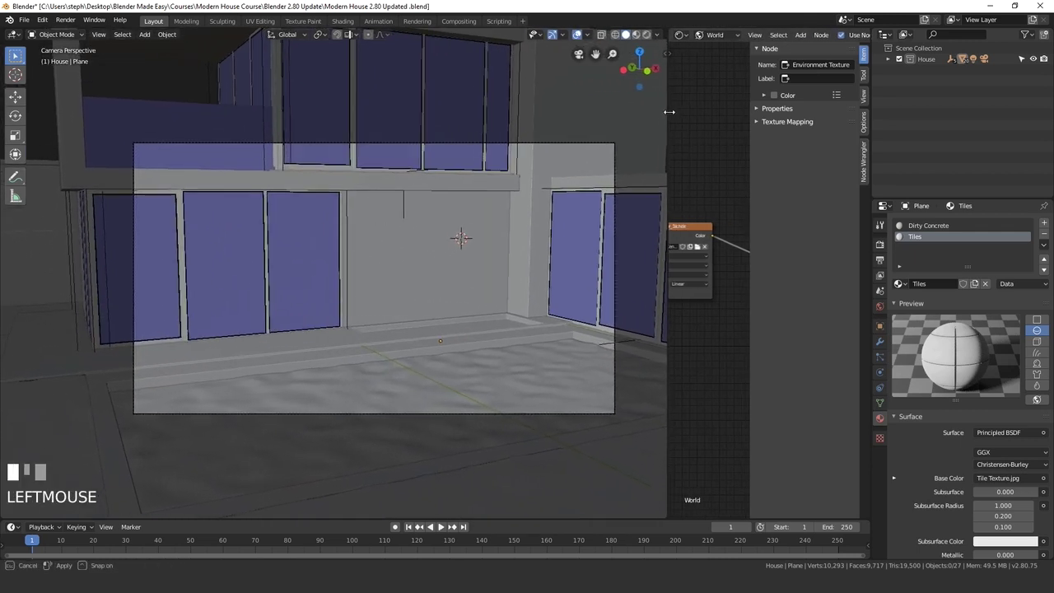
Step: Select the camera and pull it back from the house along its local Z axis
{"action": "right_click", "coordinate": [495, 140]}
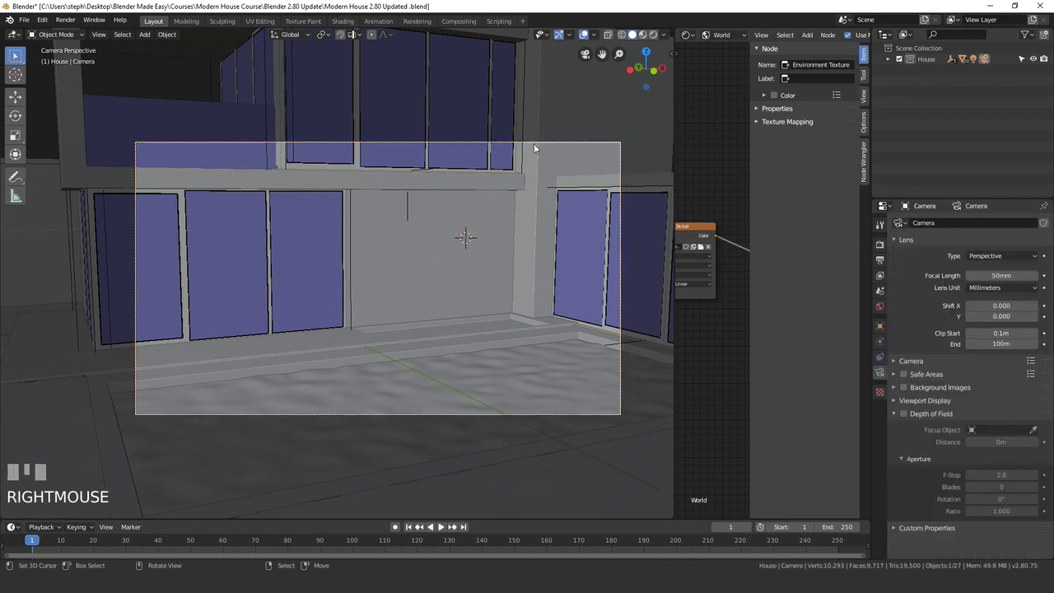
{"action": "key", "text": "g"}
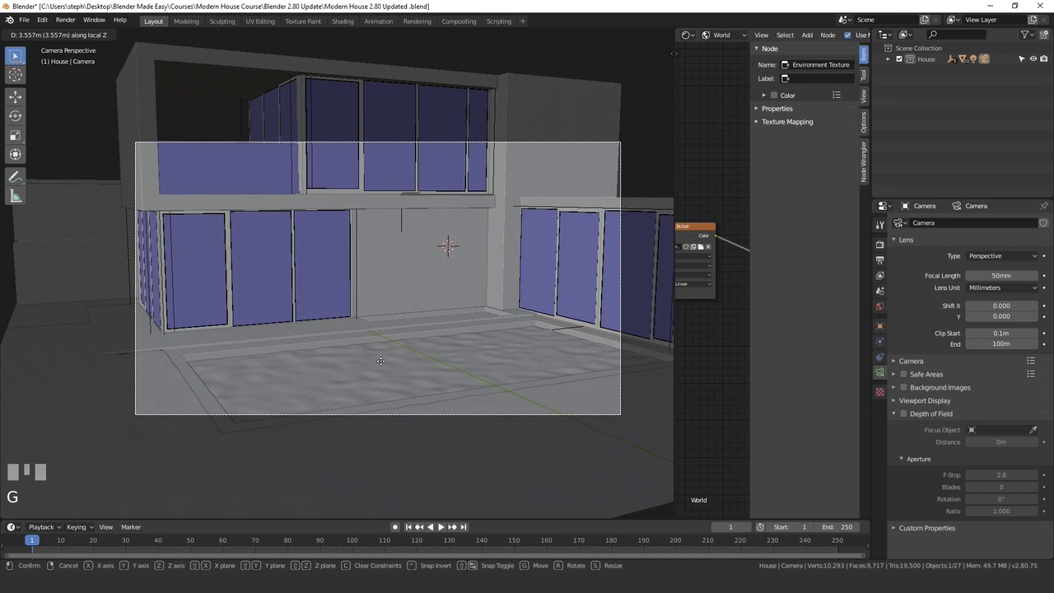
{"action": "left_click", "coordinate": [388, 370]}
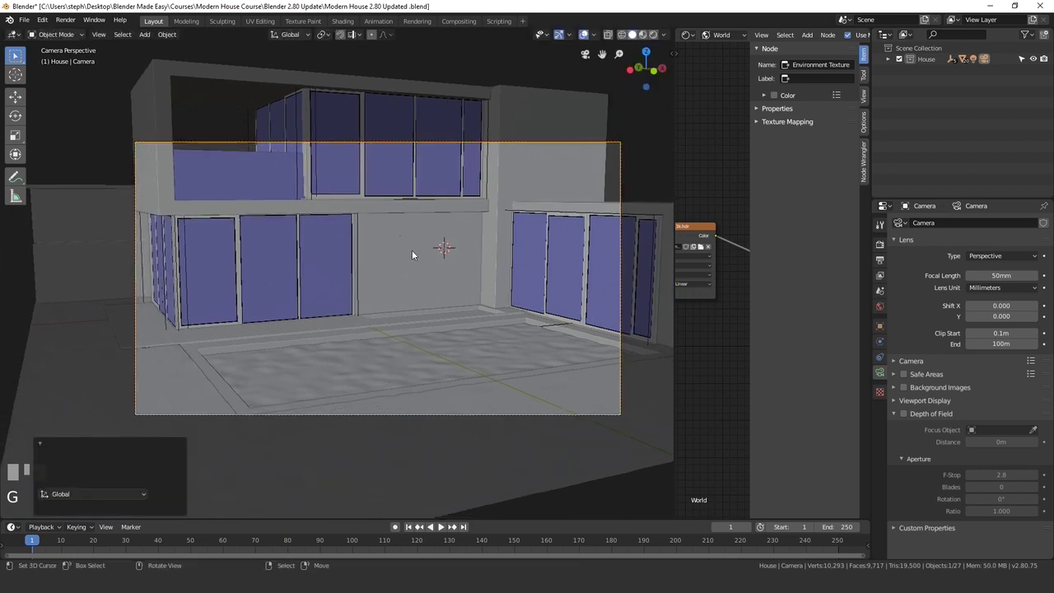
Step: Lower the camera about 0.55 m along global Z and tilt it with a trackball rotation of about 5.9° and -0.4°
{"action": "key", "text": "g"}
{"action": "key", "text": "z"}
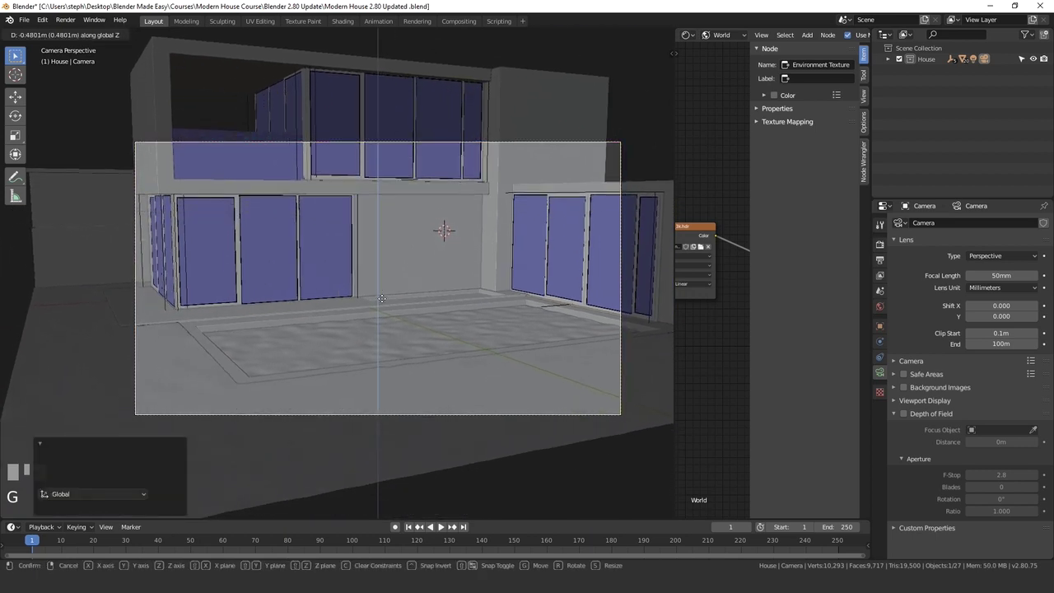
{"action": "left_click", "coordinate": [368, 369]}
{"action": "key", "text": "r"}
{"action": "key", "text": "r"}
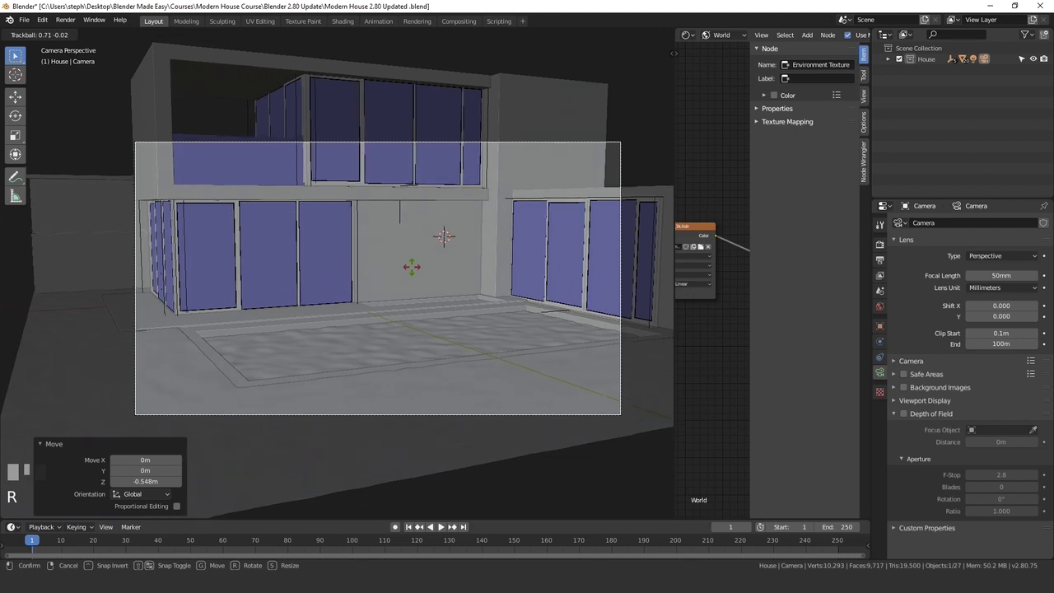
{"action": "left_click", "coordinate": [400, 414]}
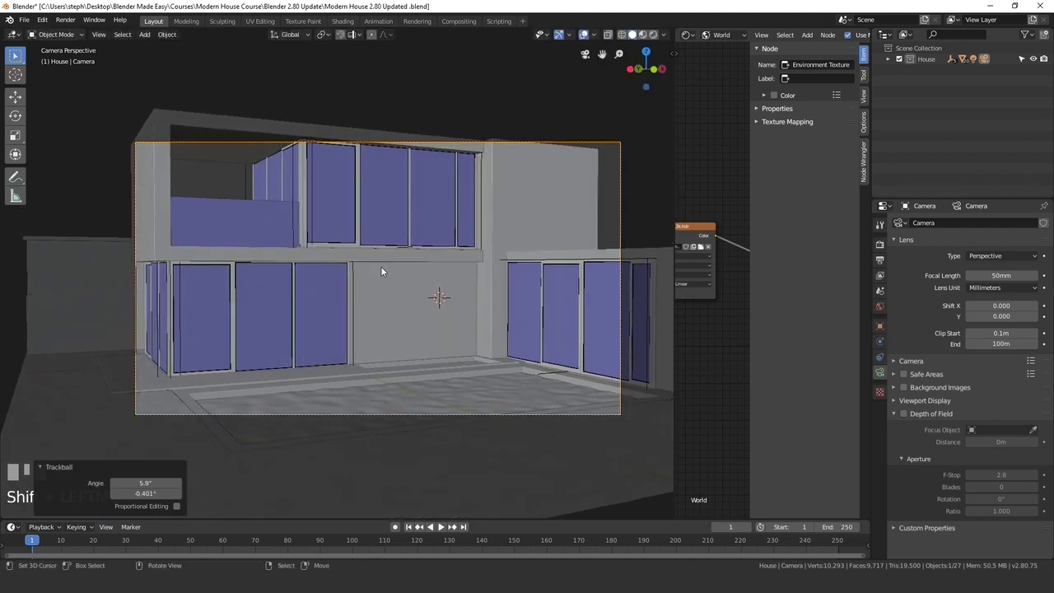
Step: Pull the camera back about 2.57 m along its local Z axis and lower it about 0.32 m along global Z
{"action": "key", "text": "g"}
{"action": "key", "text": "z"}
{"action": "key", "text": "z"}
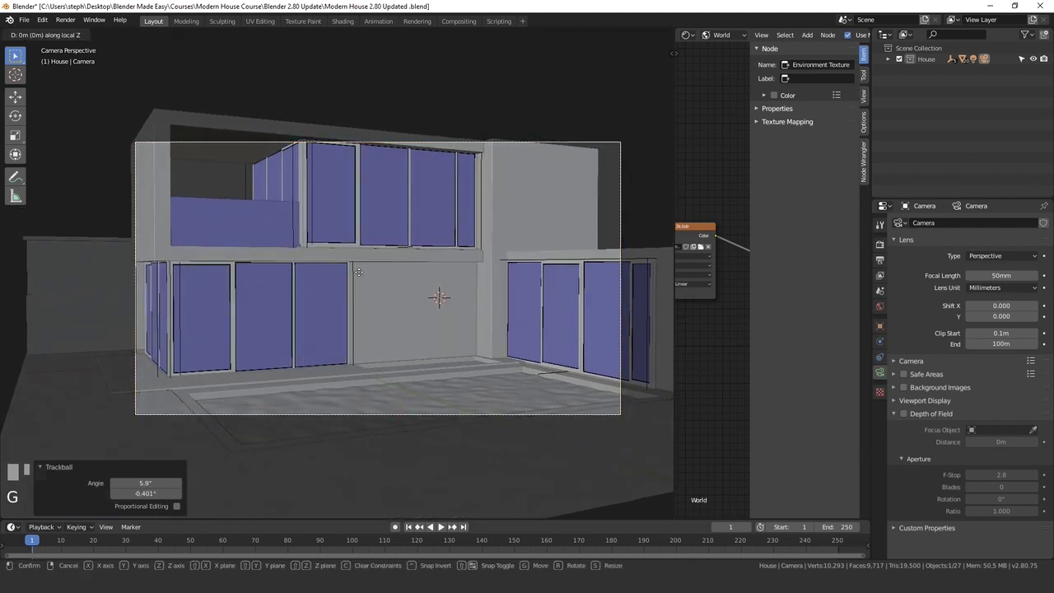
{"action": "left_click", "coordinate": [420, 296]}
{"action": "scroll", "coordinate": [419, 296], "scroll_direction": "up", "scroll_amount": 3}
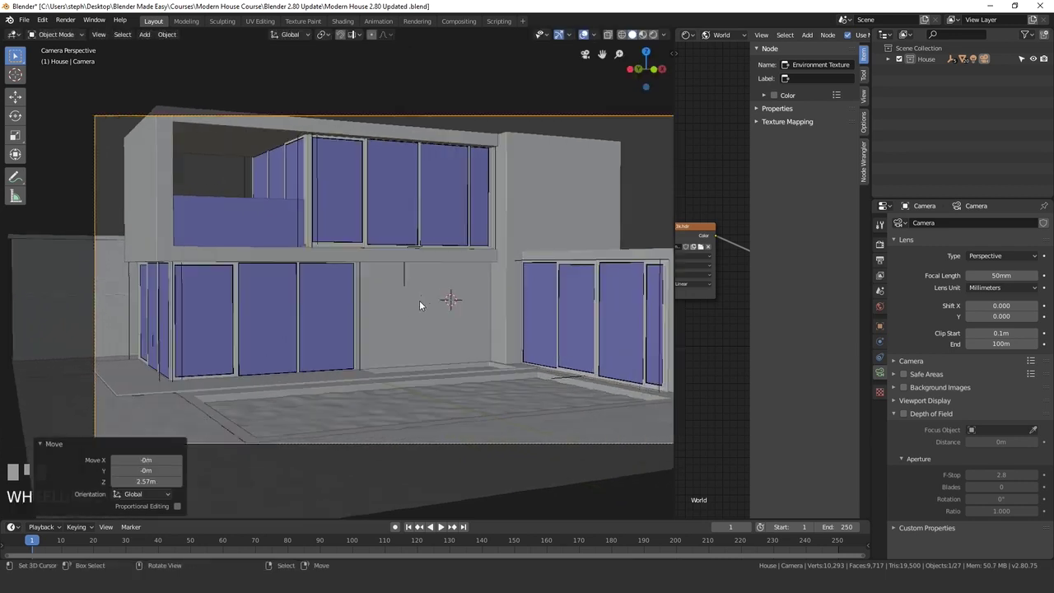
{"action": "key", "text": "g"}
{"action": "key", "text": "z"}
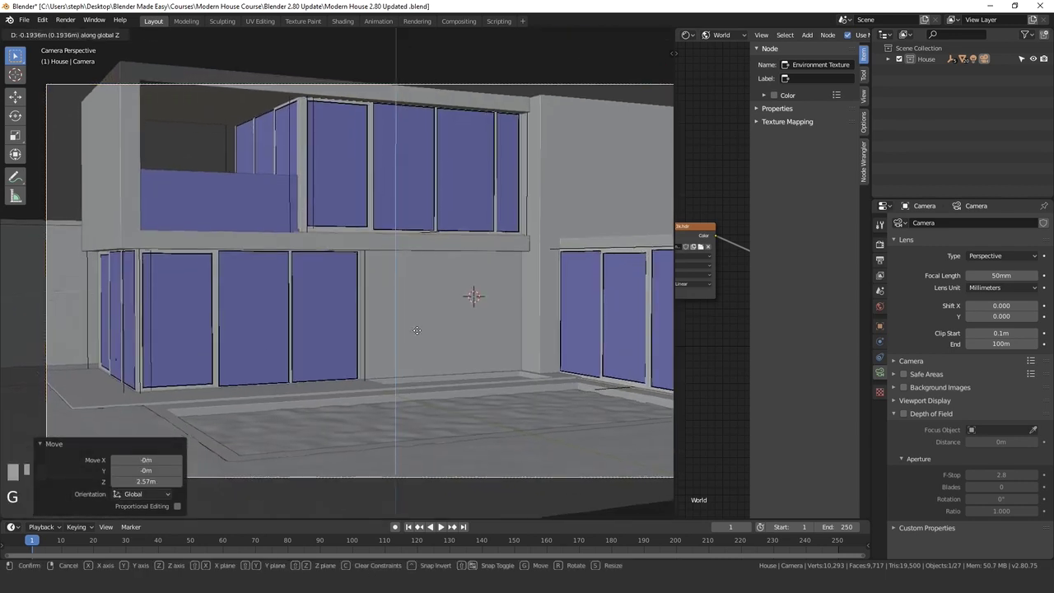
{"action": "left_click", "coordinate": [445, 321]}
Step: Fine-tune the camera's aim at the house with a trackball rotation of about 0.55° and 0.4°
{"action": "scroll", "coordinate": [444, 321], "scroll_direction": "down", "scroll_amount": 3}
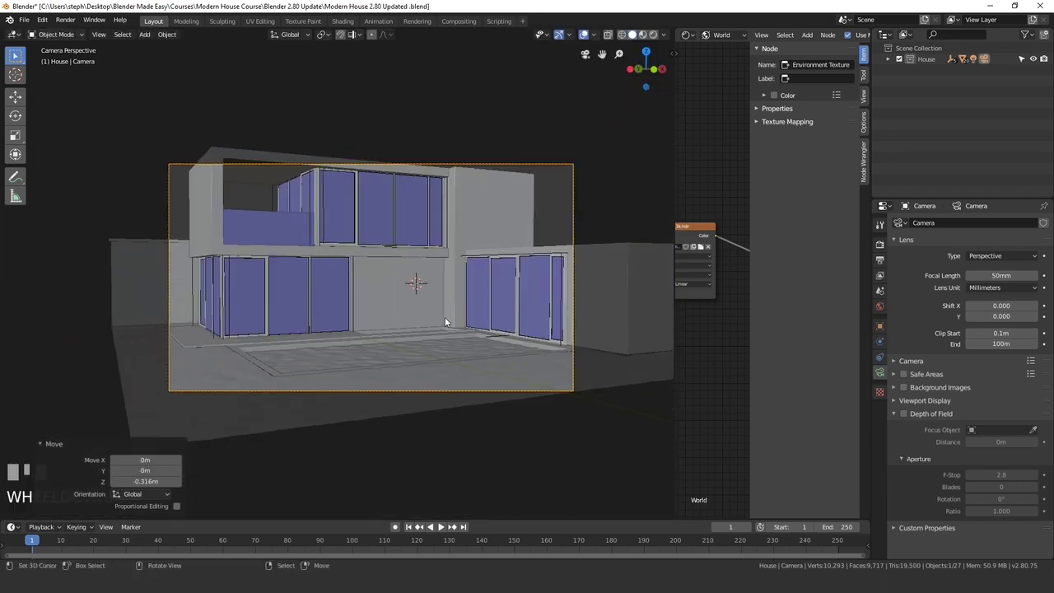
{"action": "scroll", "coordinate": [447, 312], "scroll_direction": "up", "scroll_amount": 3}
{"action": "key", "text": "r"}
{"action": "key", "text": "r"}
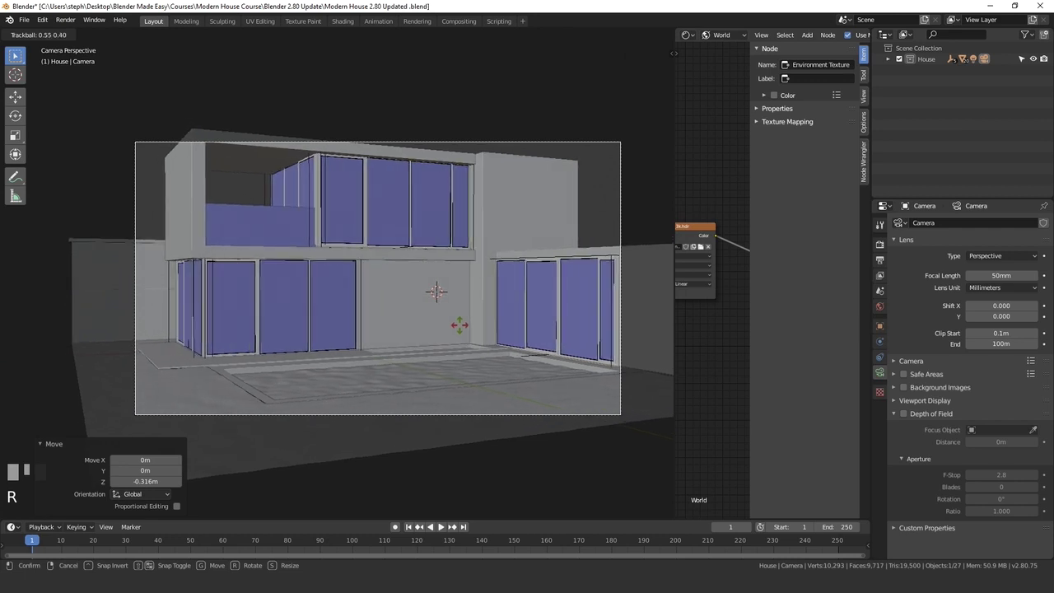
{"action": "left_click", "coordinate": [458, 324]}
{"action": "left_click", "coordinate": [629, 319], "text": "shift"}
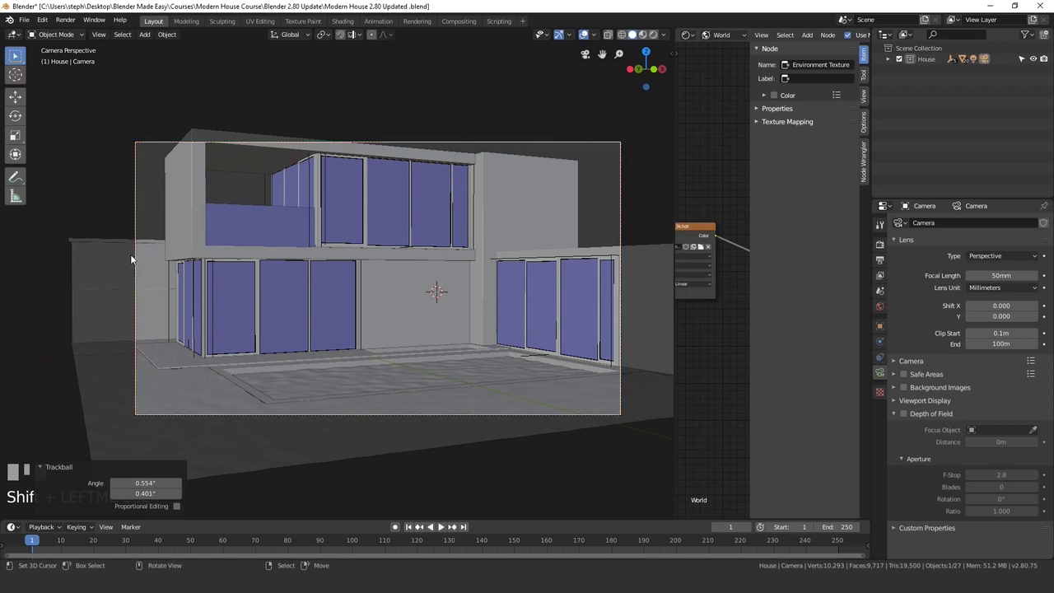
Step: Rotate the camera about 1.27° around the global Z axis
{"action": "key", "text": "r"}
{"action": "key", "text": "z"}
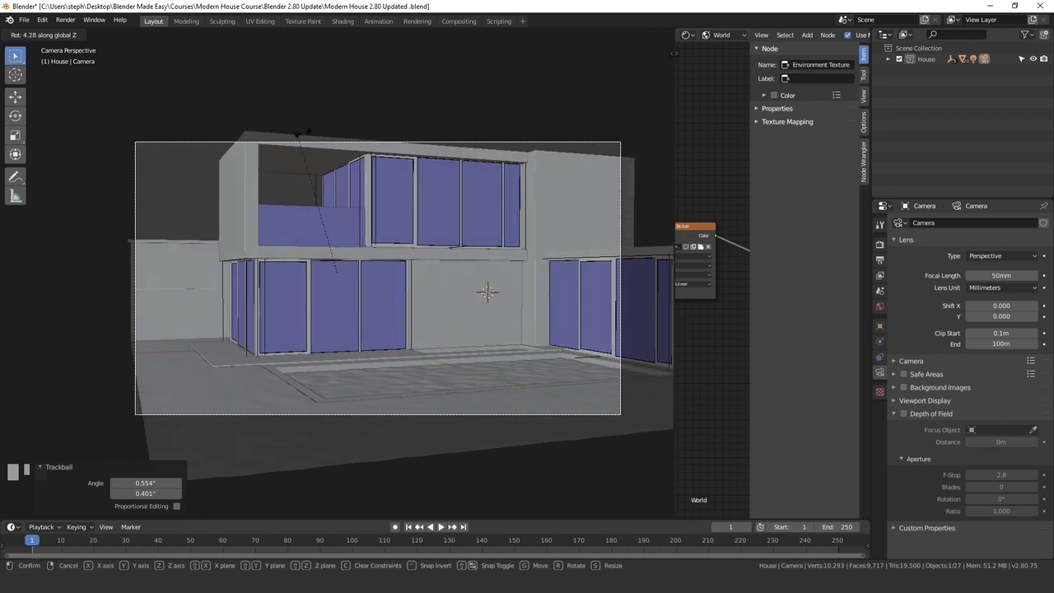
{"action": "left_click", "coordinate": [491, 220]}
{"action": "left_click", "coordinate": [191, 373], "text": "shift"}
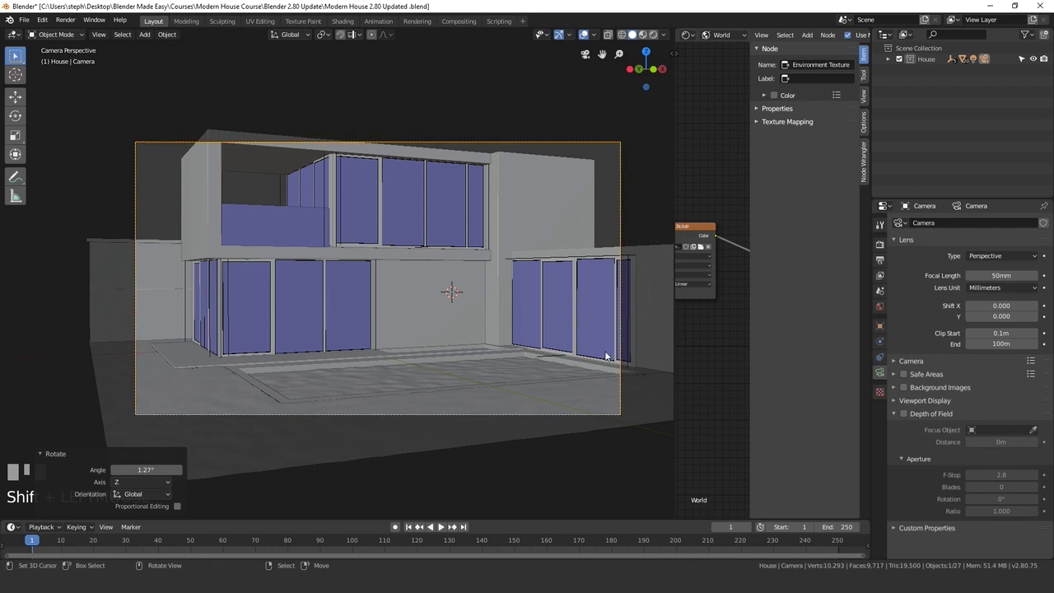
Step: Lower the camera about 0.109 m along the global Z axis
{"action": "scroll", "coordinate": [180, 332], "scroll_direction": "up", "scroll_amount": 1}
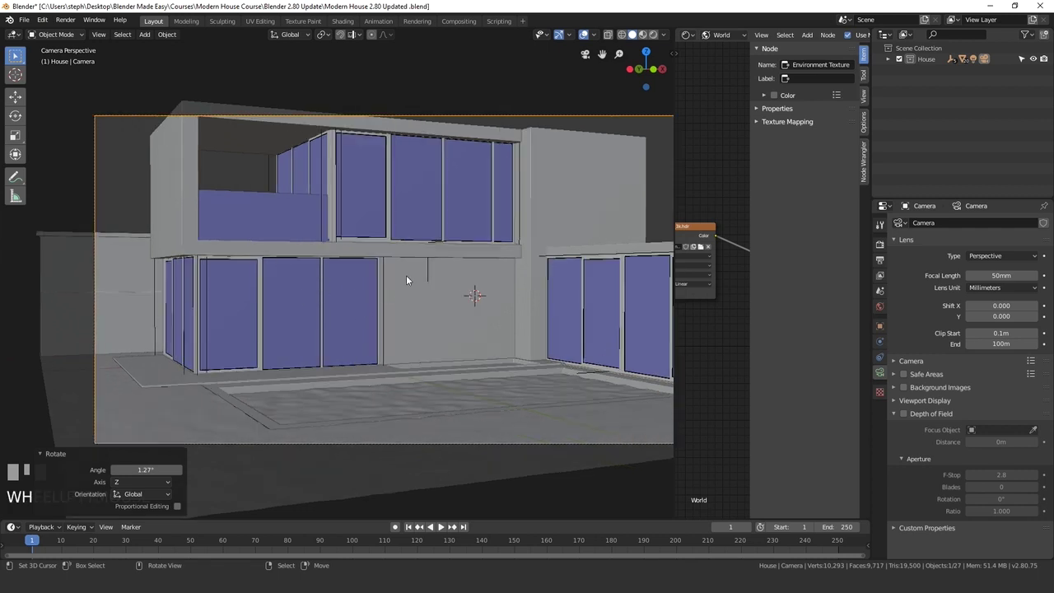
{"action": "key", "text": "g"}
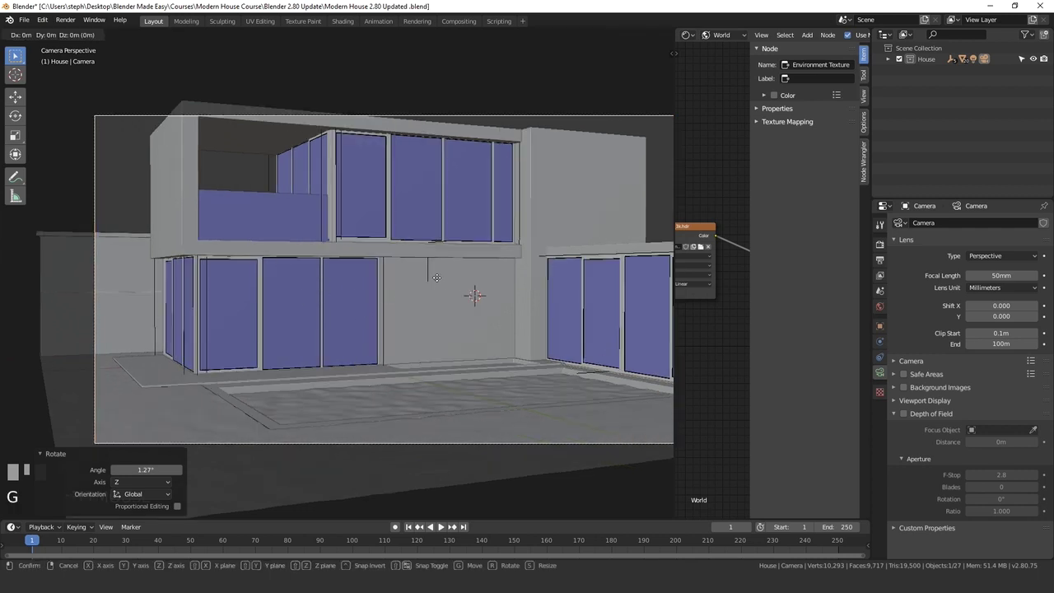
{"action": "key", "text": "z"}
{"action": "left_click", "coordinate": [407, 424]}
{"action": "scroll", "coordinate": [428, 366], "scroll_direction": "down", "scroll_amount": 1}
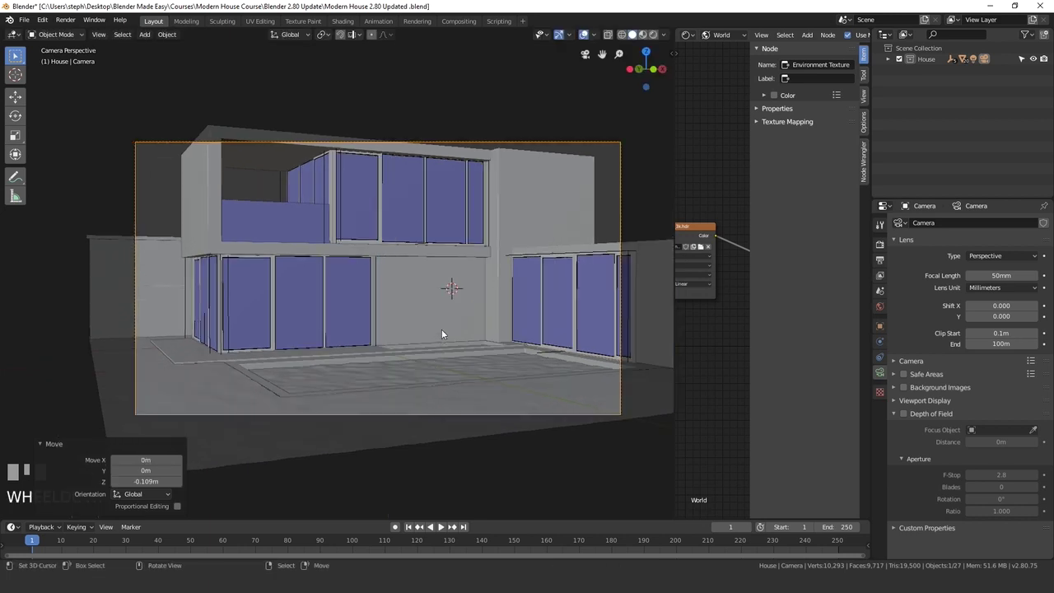
Step: Enlarge the world node editor and add a Texture Coordinate node ahead of the environment texture node
{"action": "left_click_drag", "start_coordinate": [671, 267], "coordinate": [438, 265]}
{"action": "middle_click_drag", "start_coordinate": [518, 262], "coordinate": [620, 240]}
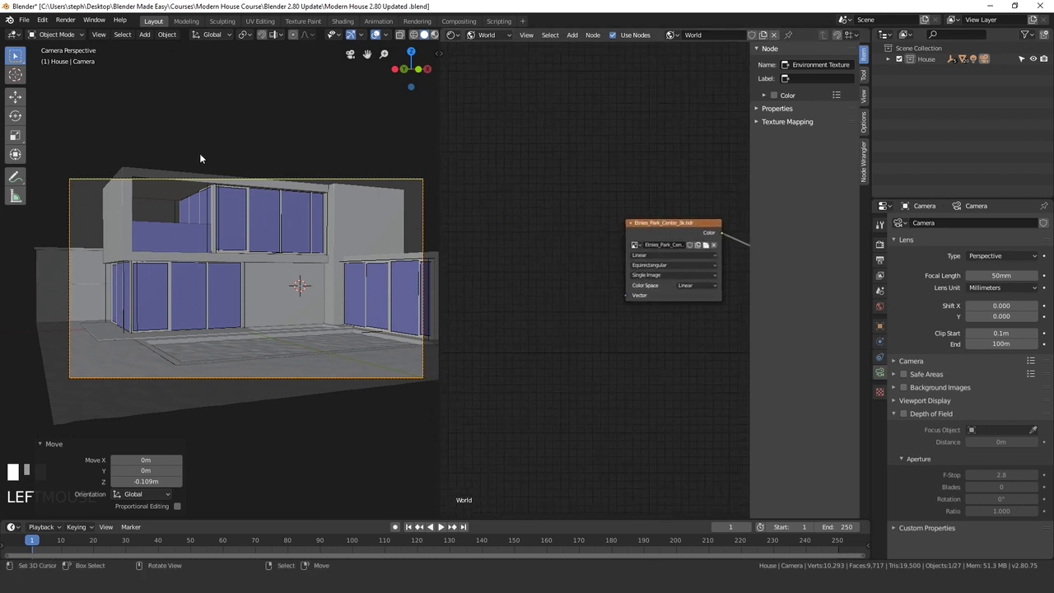
{"action": "middle_click", "coordinate": [71, 209]}
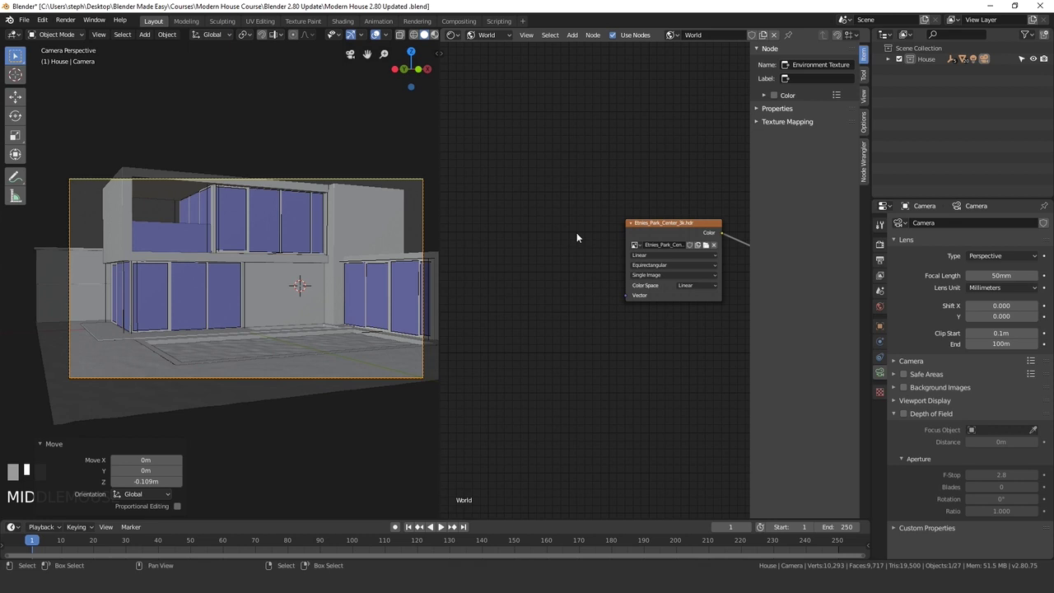
{"action": "middle_click_drag", "start_coordinate": [517, 226], "coordinate": [565, 227]}
{"action": "key", "text": "shift+a"}
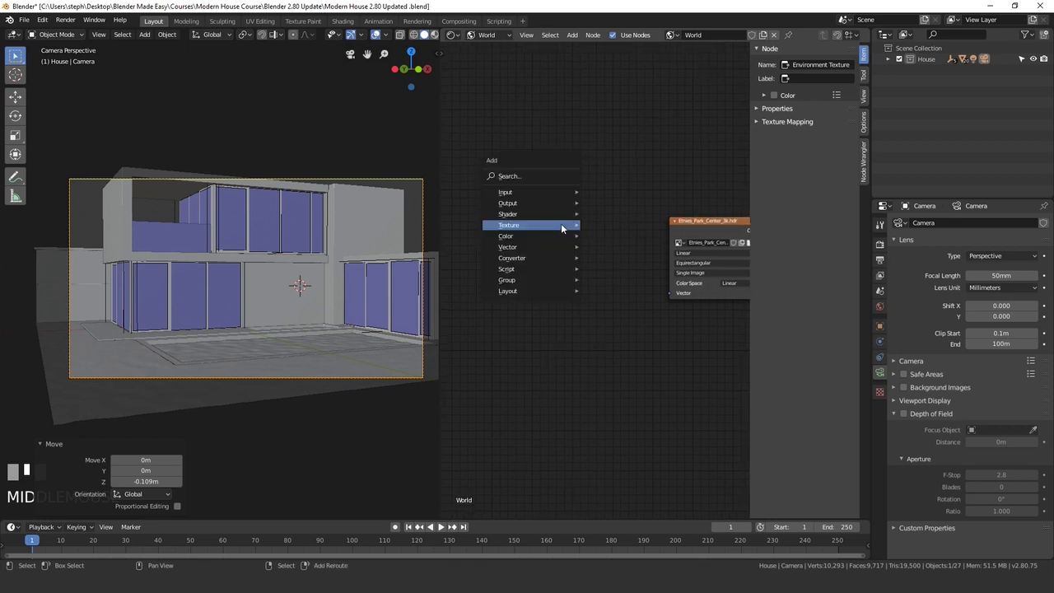
{"action": "mouse_move", "coordinate": [523, 192]}
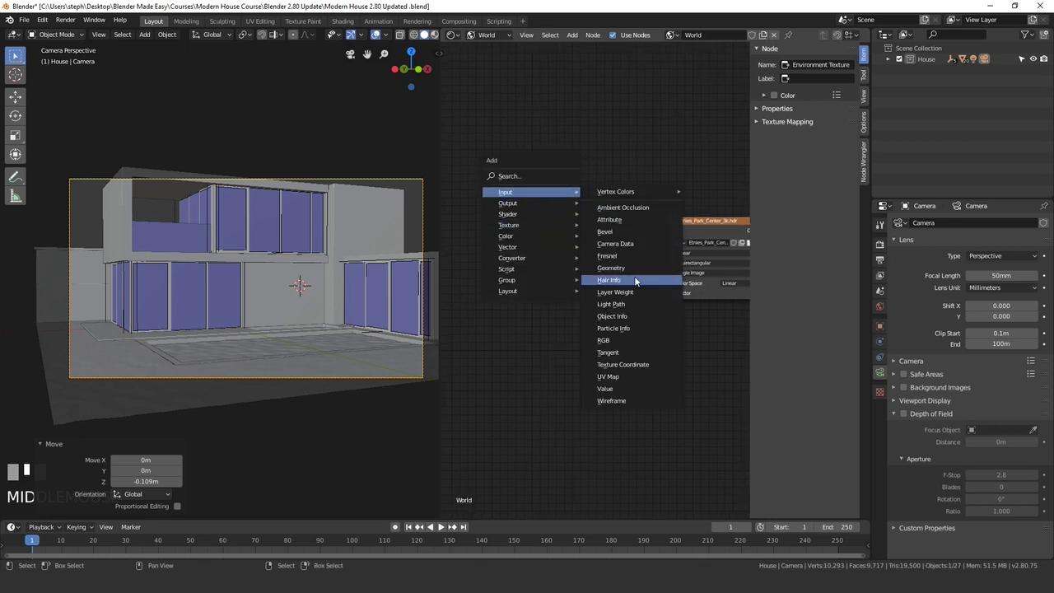
{"action": "left_click", "coordinate": [622, 364]}
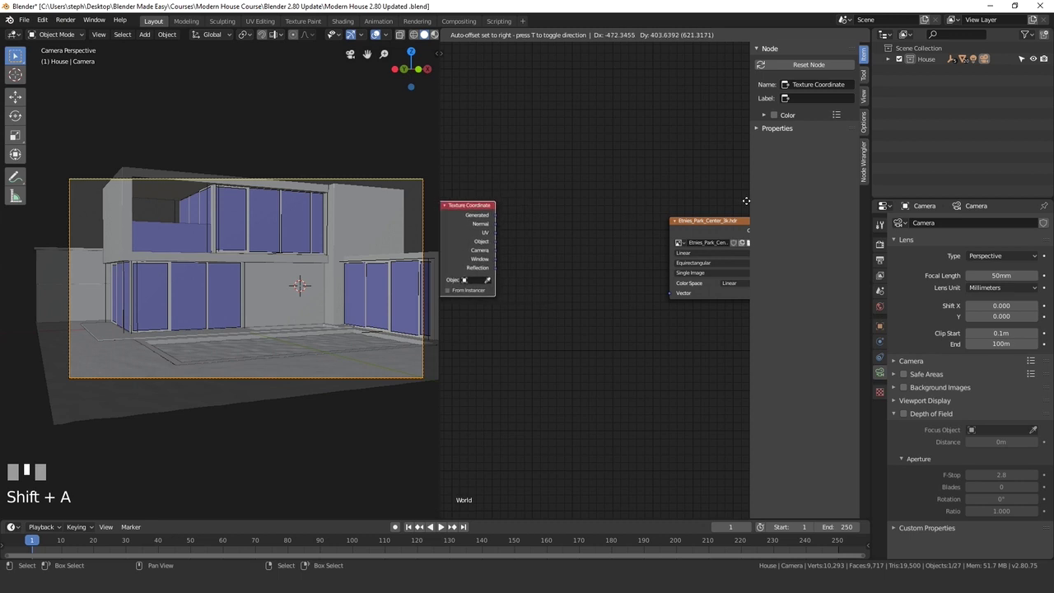
{"action": "left_click", "coordinate": [439, 209]}
Step: Add a Mapping node and link it between the Texture Coordinate's Generated output and the environment texture's Vector input
{"action": "key", "text": "shift+a"}
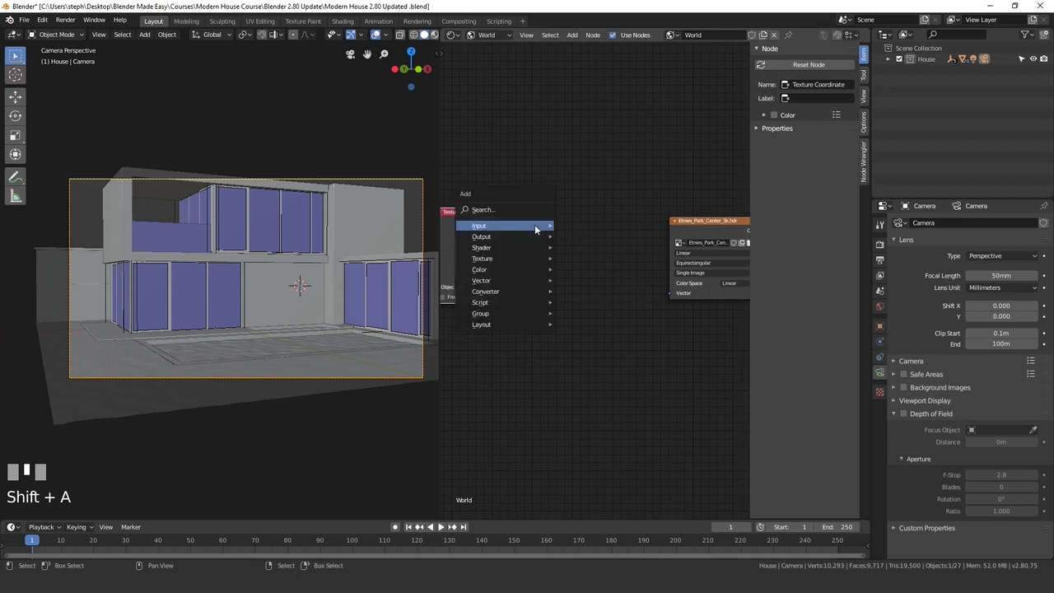
{"action": "mouse_move", "coordinate": [529, 279]}
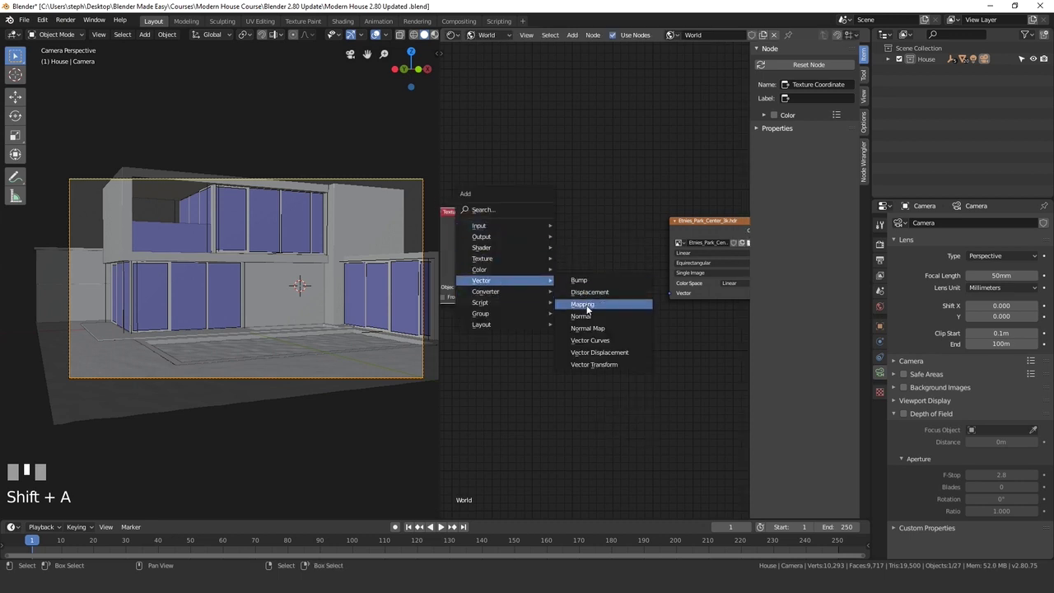
{"action": "left_click", "coordinate": [581, 304]}
{"action": "left_click", "coordinate": [514, 190]}
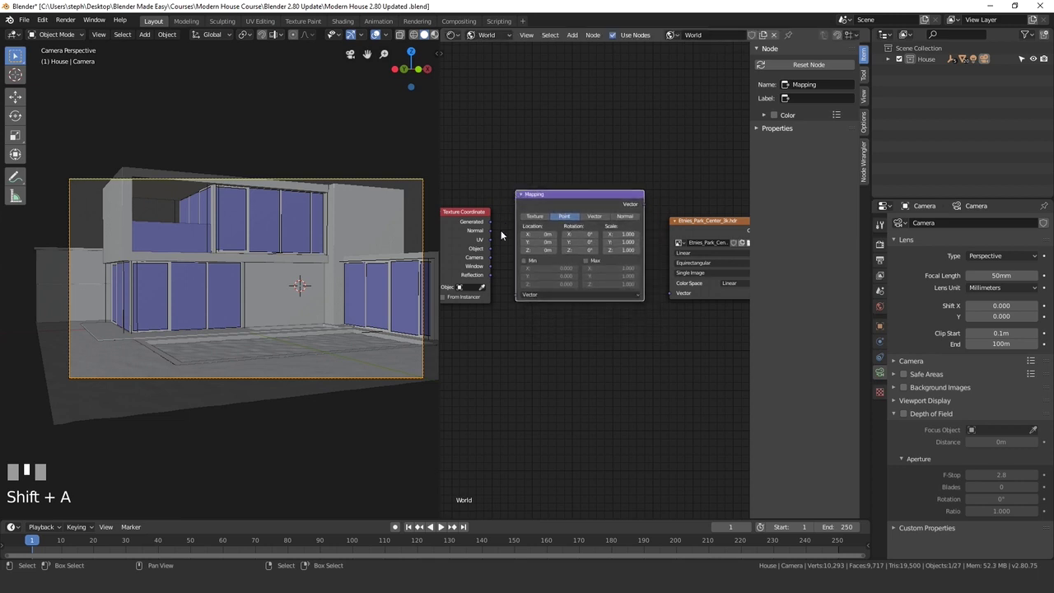
{"action": "left_click_drag", "start_coordinate": [489, 227], "coordinate": [516, 295]}
{"action": "left_click_drag", "start_coordinate": [644, 202], "coordinate": [670, 293]}
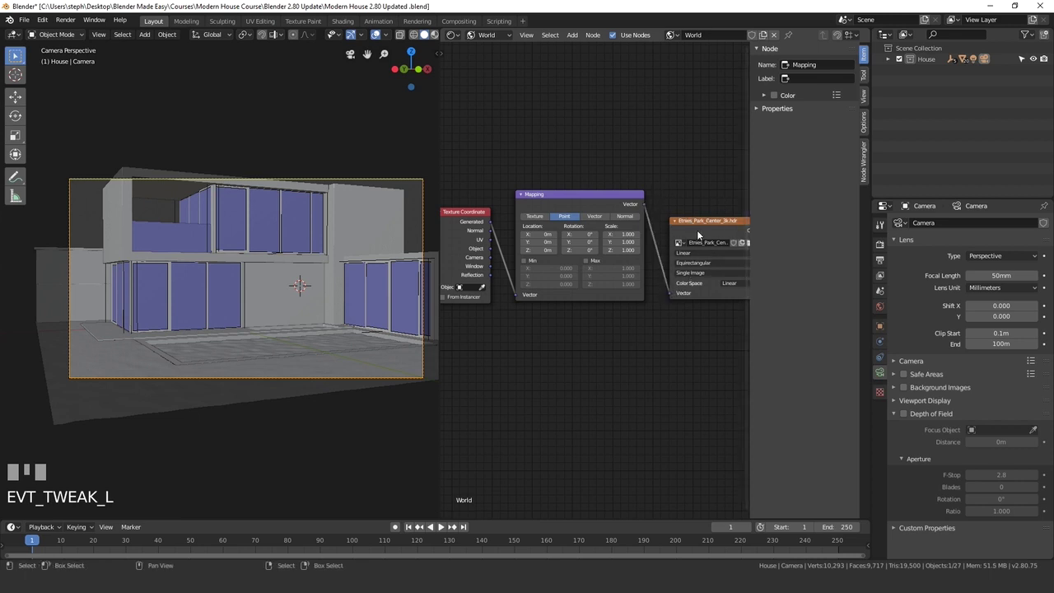
Step: Switch the camera view to rendered shading
{"action": "scroll", "coordinate": [626, 238], "scroll_direction": "up", "scroll_amount": 3}
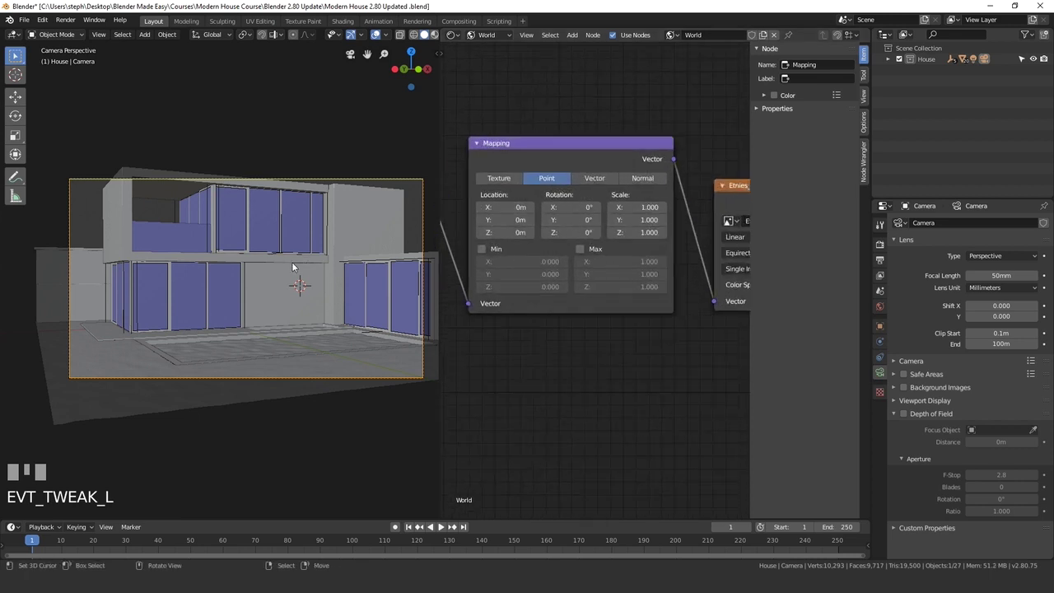
{"action": "key", "text": "z"}
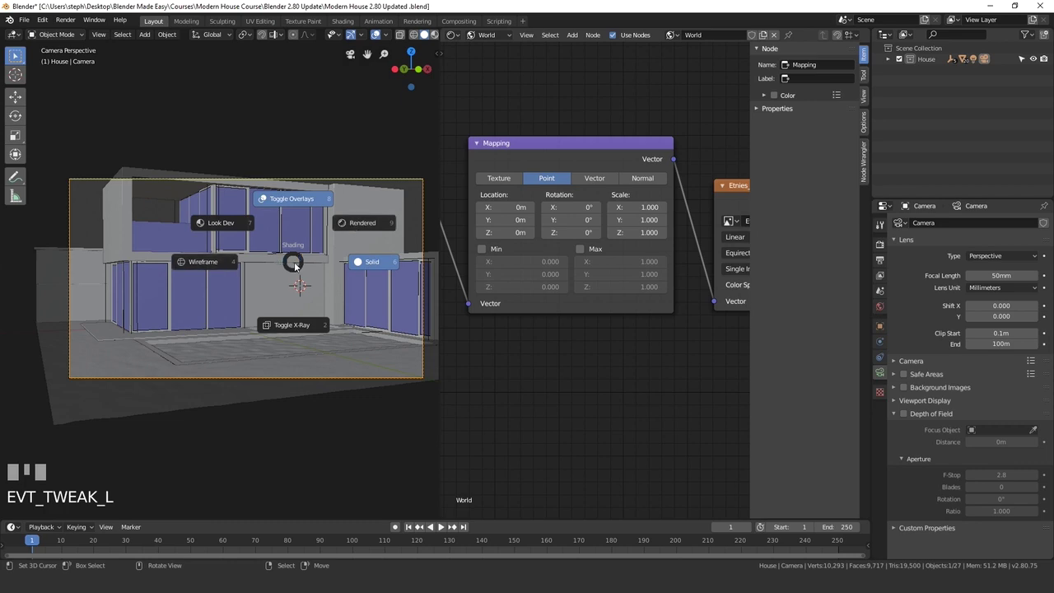
{"action": "key", "text": "z"}
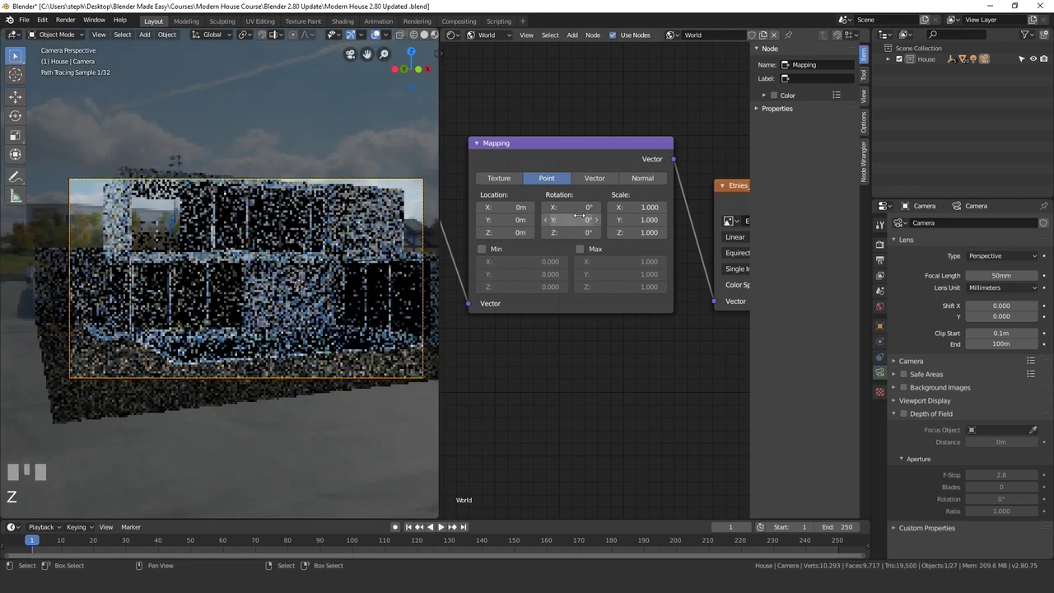
Step: Set the Mapping node's rotation to -30° on Z and 5.4° on X
{"action": "scroll", "coordinate": [543, 215], "scroll_direction": "up", "scroll_amount": 2}
{"action": "middle_click_drag", "start_coordinate": [589, 167], "coordinate": [624, 243]}
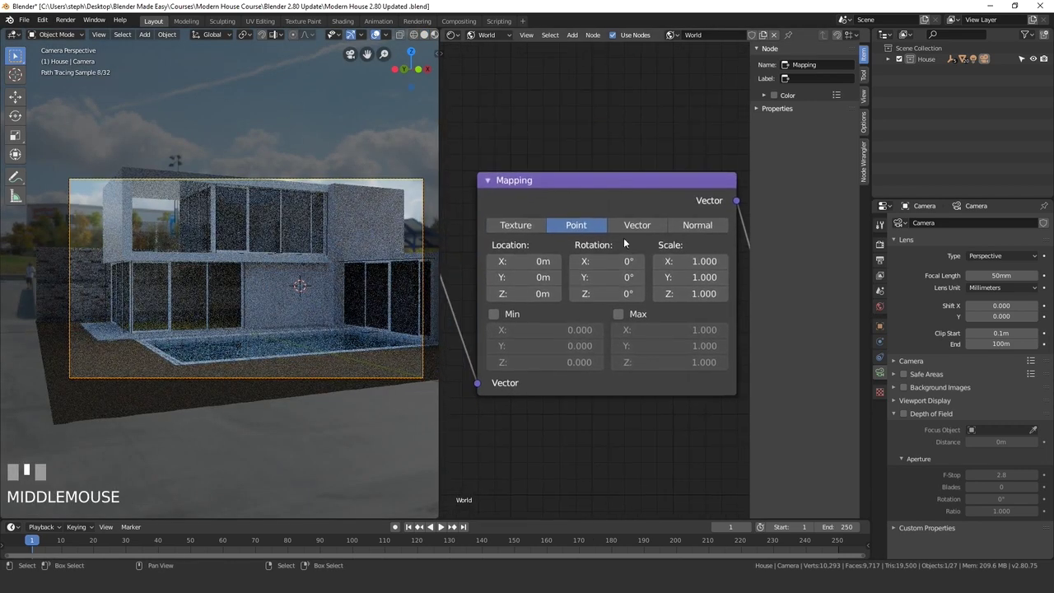
{"action": "left_click", "coordinate": [599, 294]}
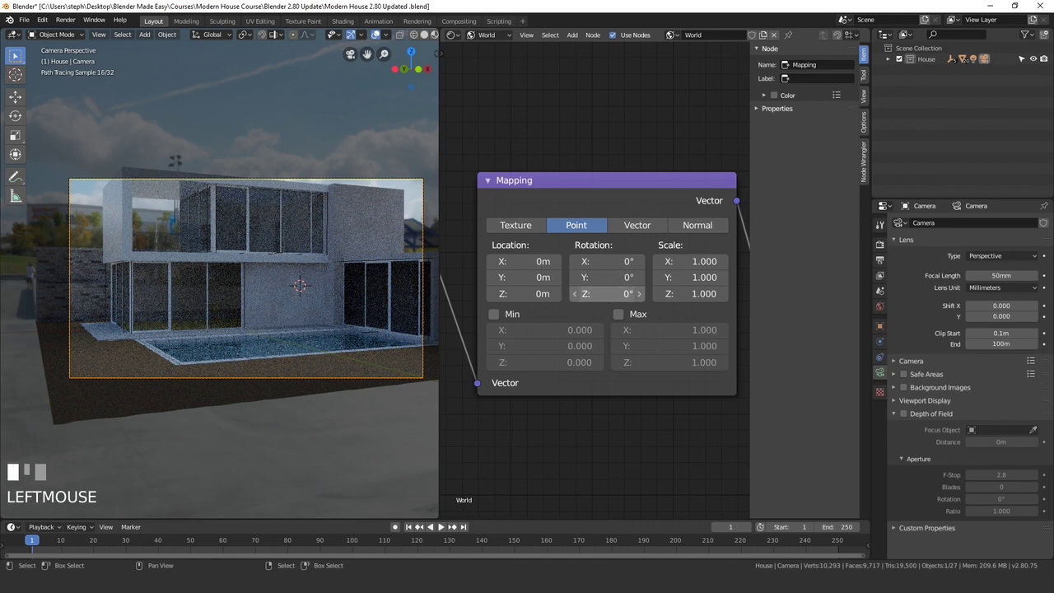
{"action": "mouse_move", "coordinate": [599, 294]}
{"action": "left_mouse_down"}
{"action": "mouse_move", "coordinate": [650, 294]}
{"action": "mouse_move", "coordinate": [589, 295]}
{"action": "left_mouse_up"}
{"action": "left_click", "coordinate": [594, 294]}
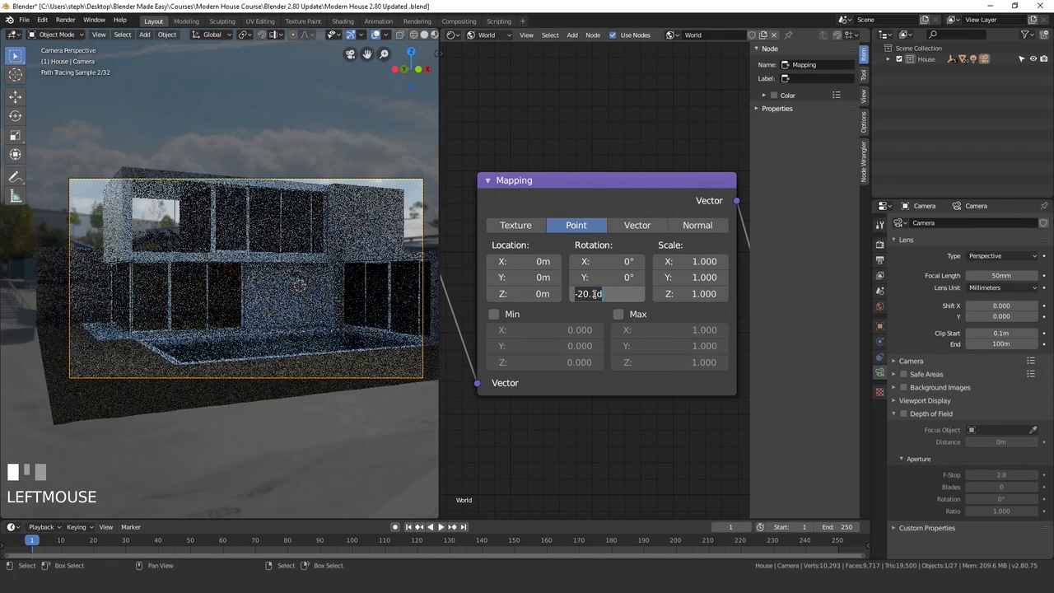
{"action": "type", "text": "-"}
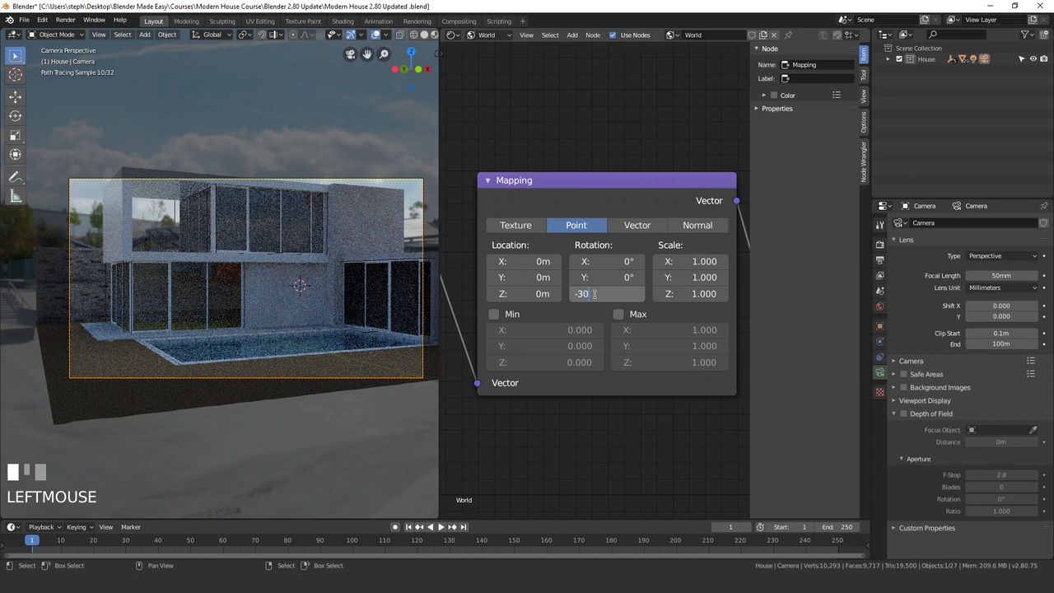
{"action": "type", "text": "30"}
{"action": "key", "text": "Return"}
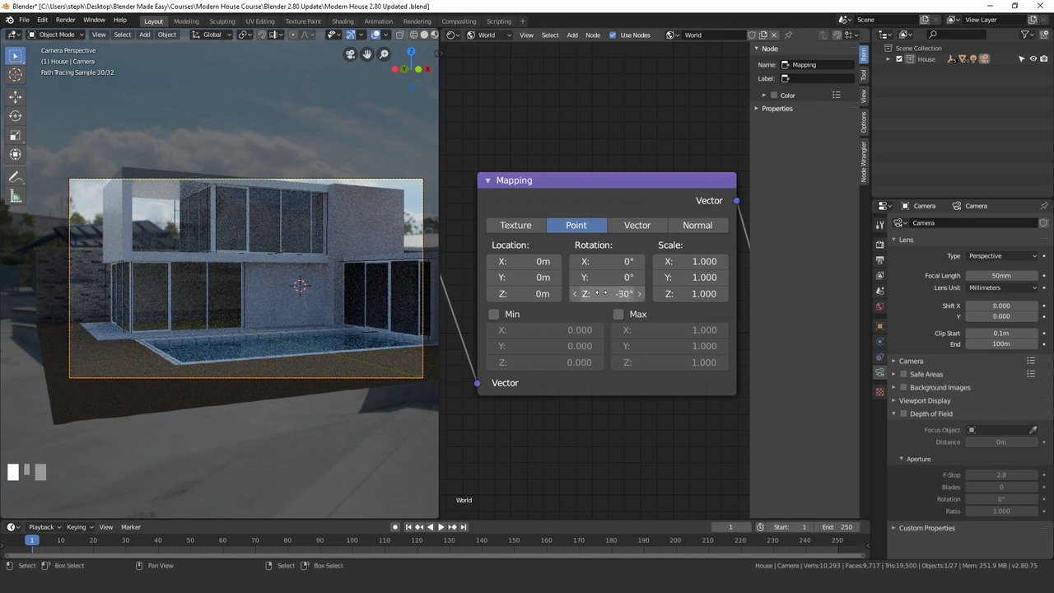
{"action": "left_click_drag", "start_coordinate": [609, 261], "coordinate": [616, 261]}
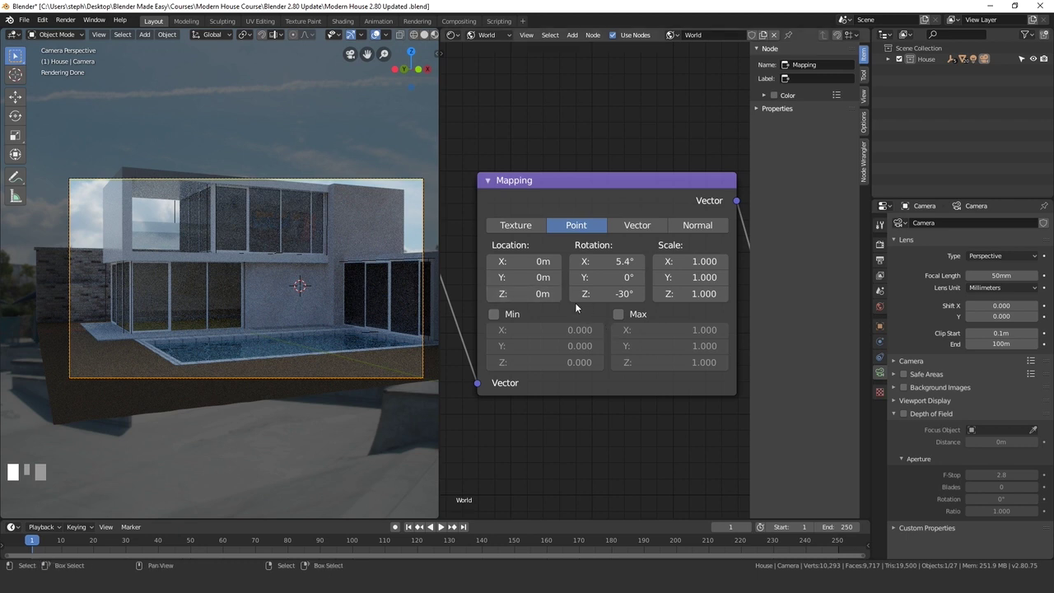
Step: Set the Background node's strength to 0.3
{"action": "scroll", "coordinate": [619, 314], "scroll_direction": "down", "scroll_amount": 3}
{"action": "scroll", "coordinate": [677, 319], "scroll_direction": "down", "scroll_amount": 10, "text": "ctrl"}
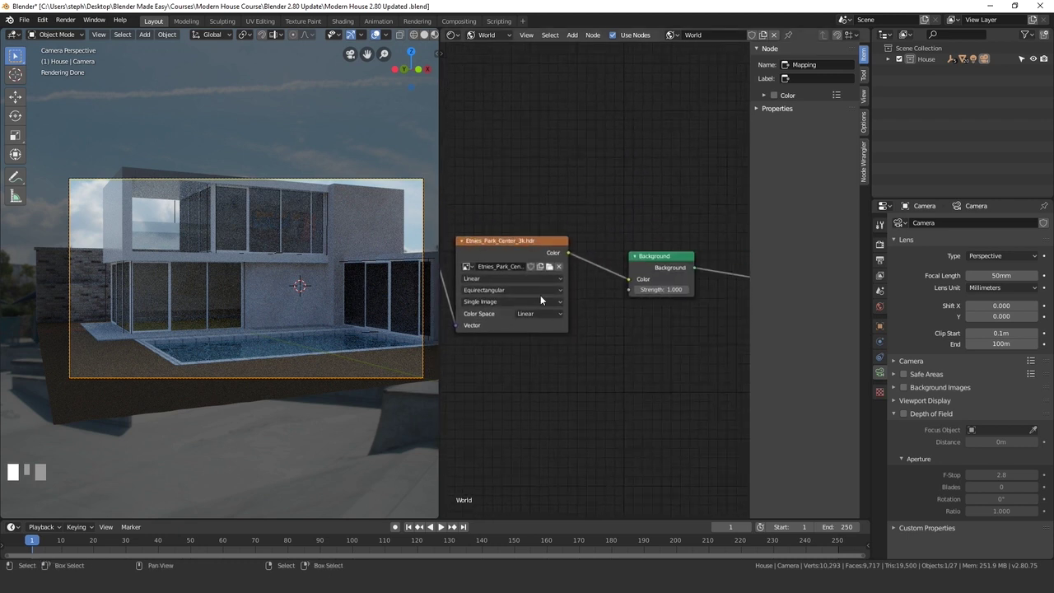
{"action": "left_click", "coordinate": [587, 318]}
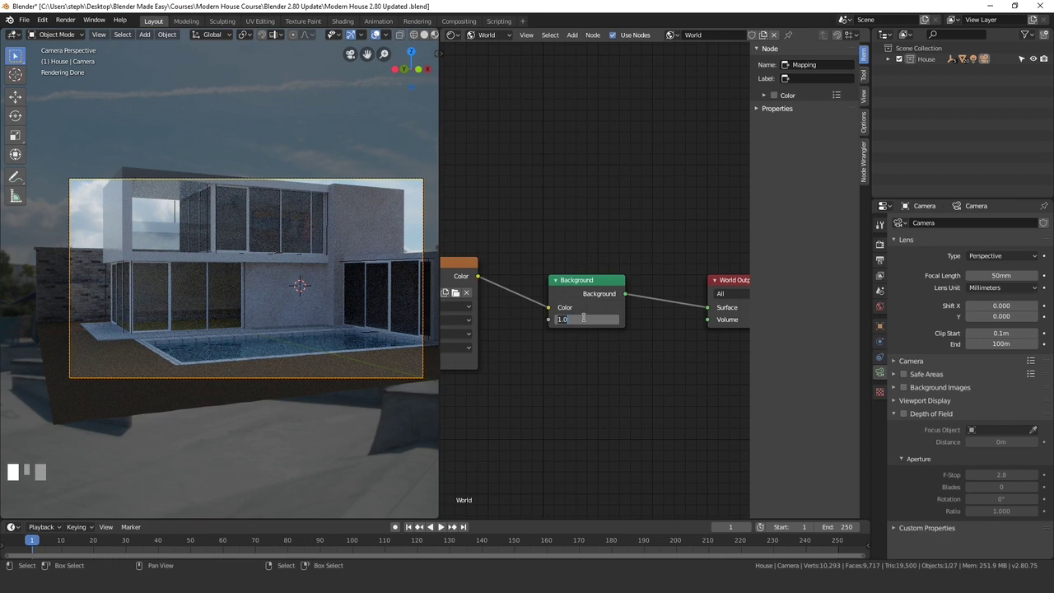
{"action": "type", "text": "2"}
{"action": "left_click", "coordinate": [583, 318]}
{"action": "key", "text": "Return"}
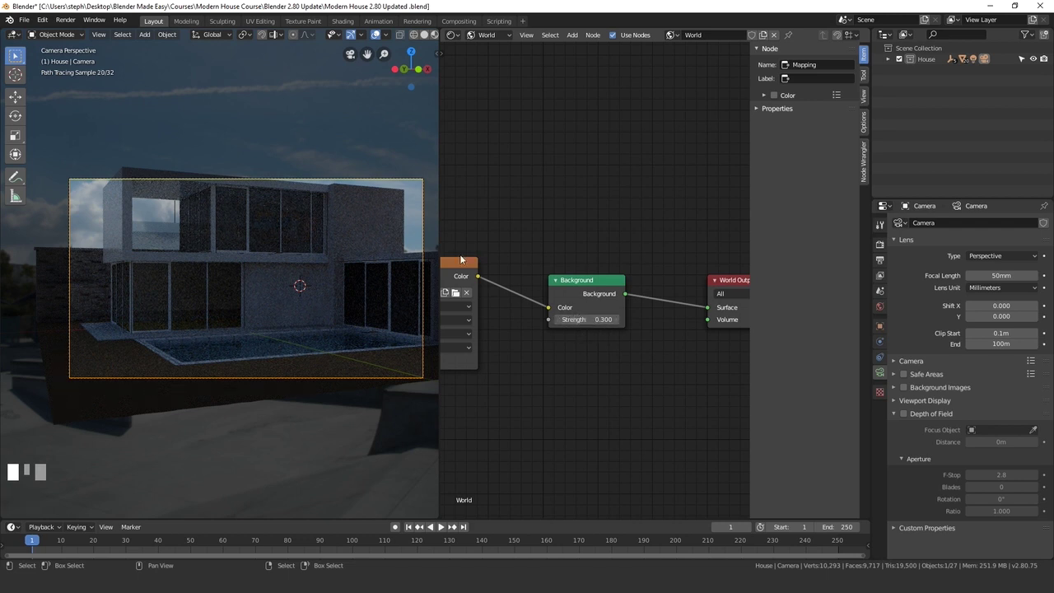
Step: Widen the 3D viewport and insert a Hue Saturation Value node between the environment texture and the Background node
{"action": "left_click_drag", "start_coordinate": [438, 239], "coordinate": [516, 239]}
{"action": "left_click", "coordinate": [359, 351]}
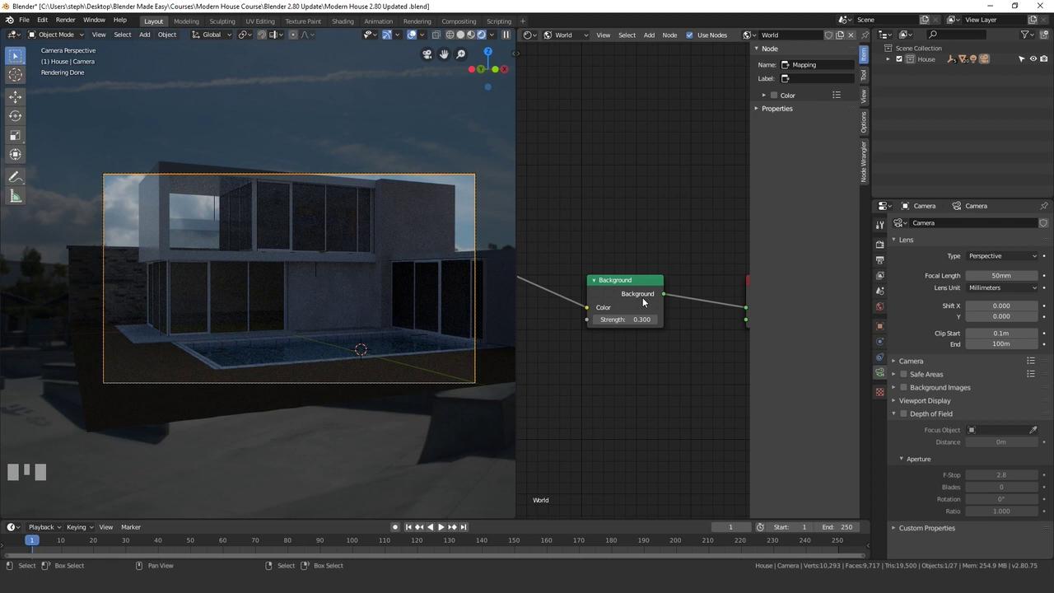
{"action": "scroll", "coordinate": [643, 303], "scroll_direction": "down", "scroll_amount": 1}
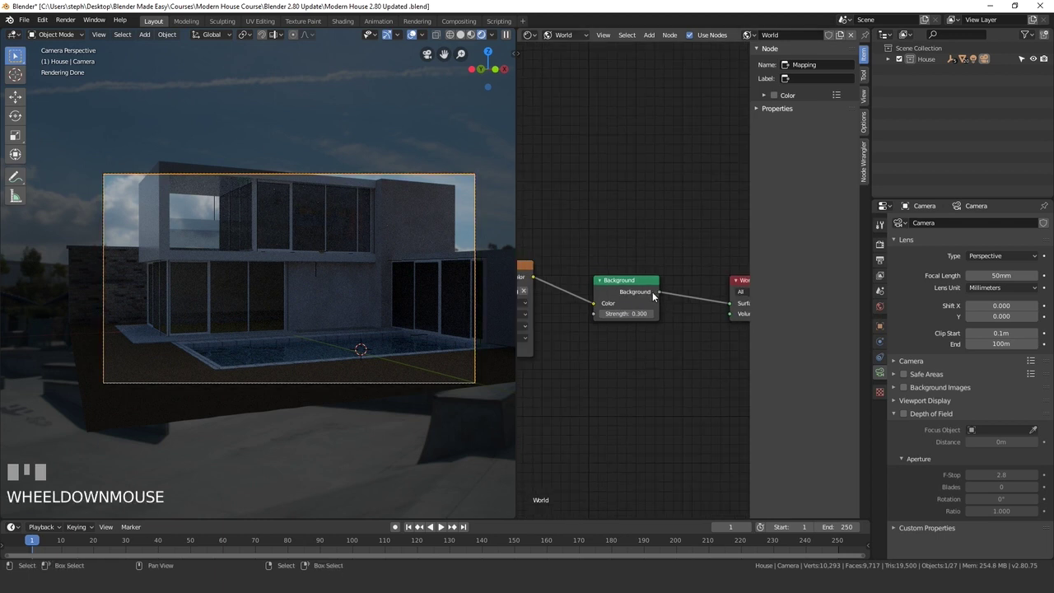
{"action": "middle_click_drag", "start_coordinate": [653, 296], "coordinate": [646, 247]}
{"action": "key", "text": "shift+a"}
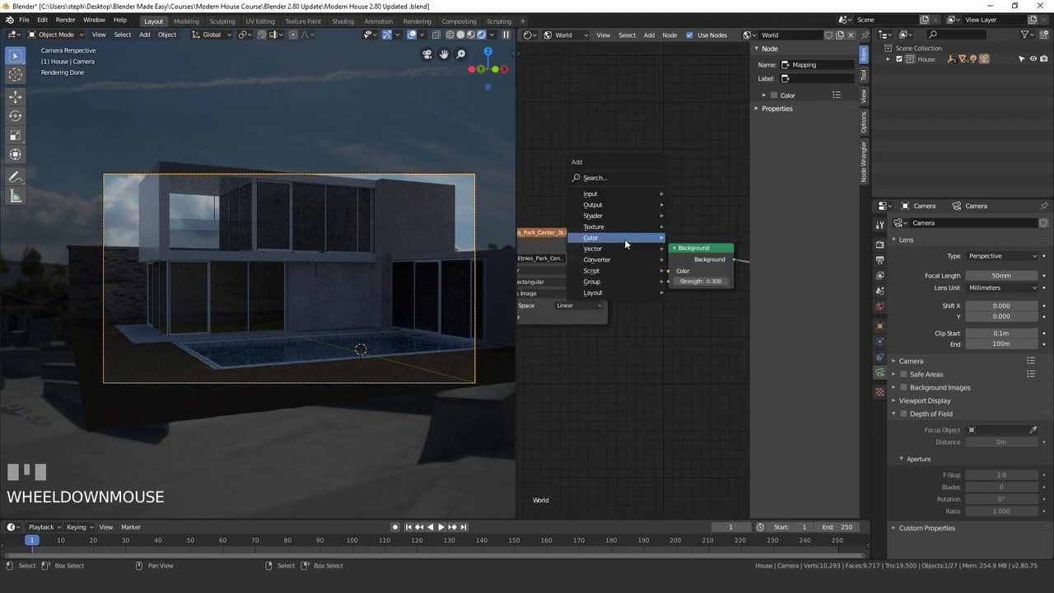
{"action": "mouse_move", "coordinate": [624, 240]}
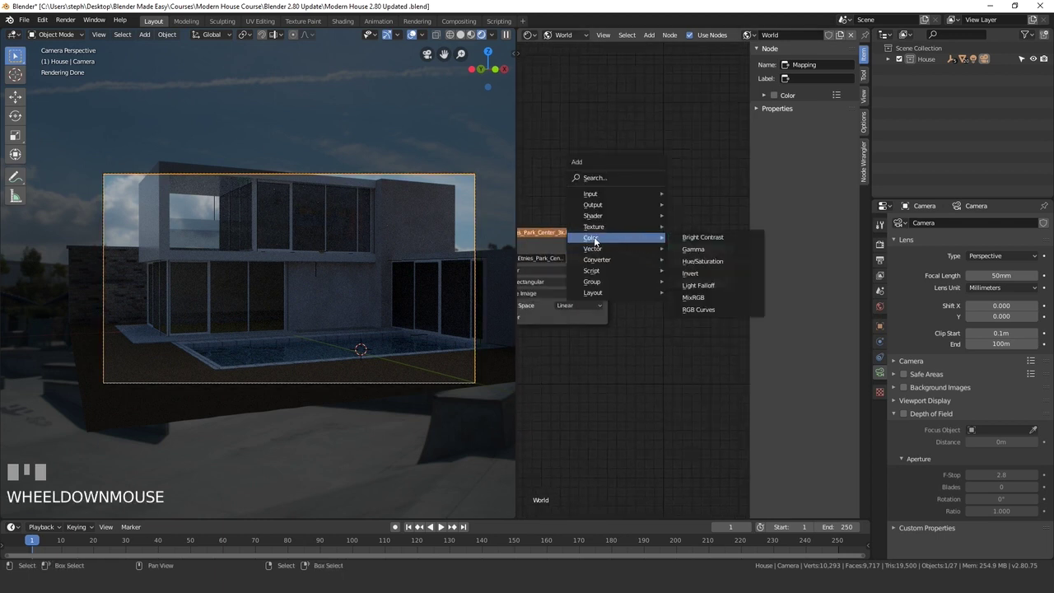
{"action": "left_click", "coordinate": [709, 260]}
{"action": "left_click", "coordinate": [695, 247]}
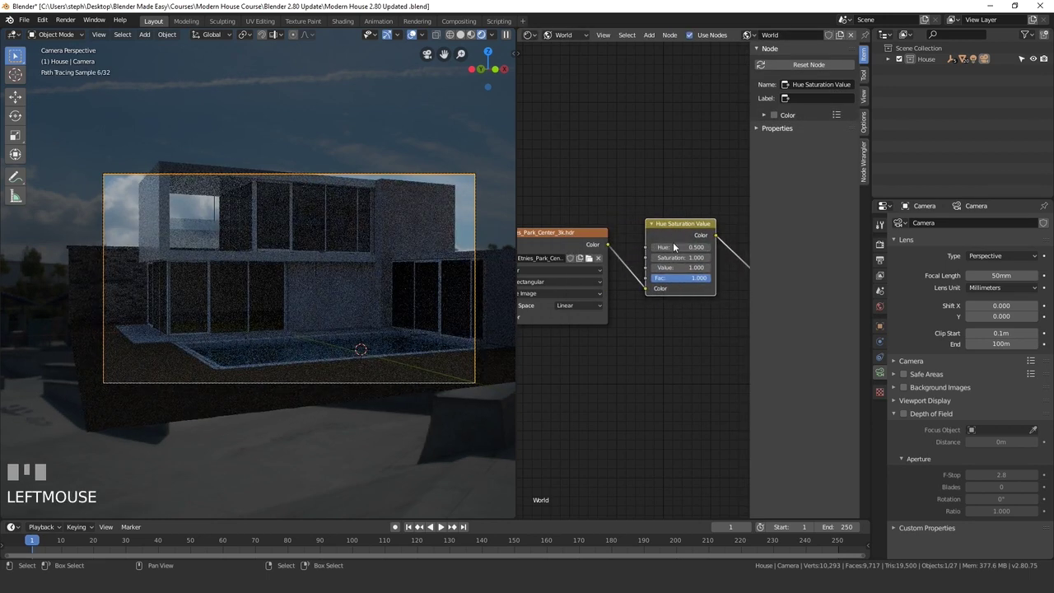
Step: Set the Hue Saturation Value node's saturation to 1.1, comparing it with 1.2
{"action": "middle_click_drag", "start_coordinate": [673, 247], "coordinate": [687, 293]}
{"action": "scroll", "coordinate": [578, 230], "scroll_direction": "up", "scroll_amount": 2}
{"action": "scroll", "coordinate": [686, 292], "scroll_direction": "up", "scroll_amount": 1}
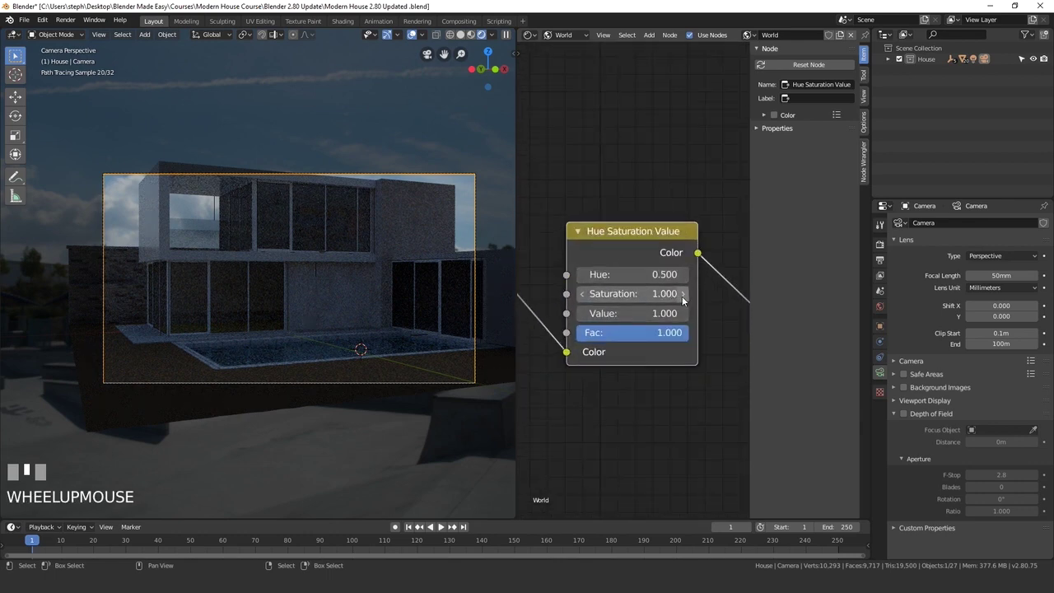
{"action": "left_click", "coordinate": [682, 294]}
{"action": "left_click", "coordinate": [683, 294]}
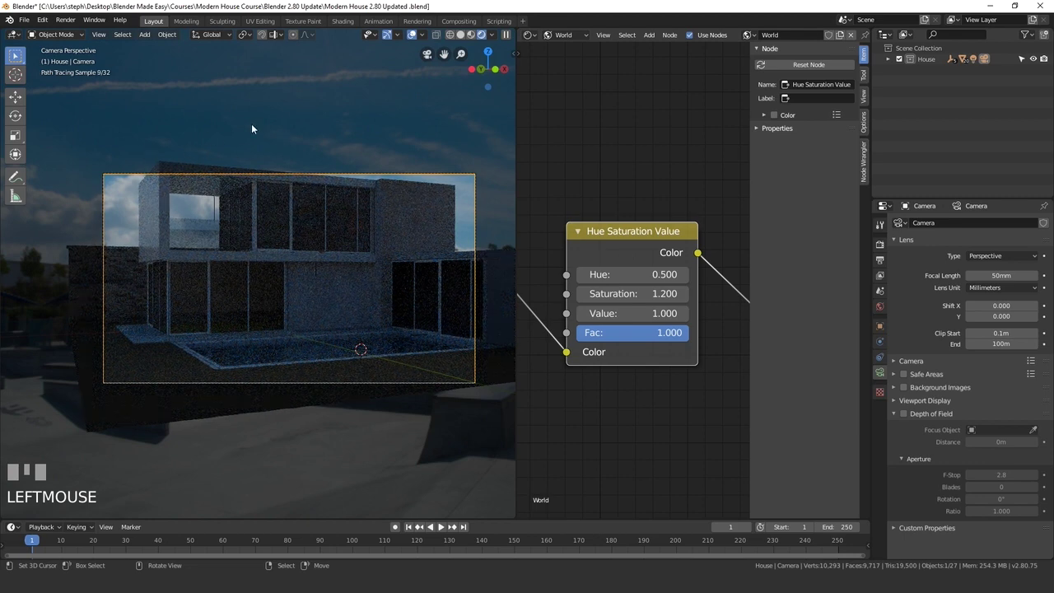
{"action": "left_click", "coordinate": [581, 294]}
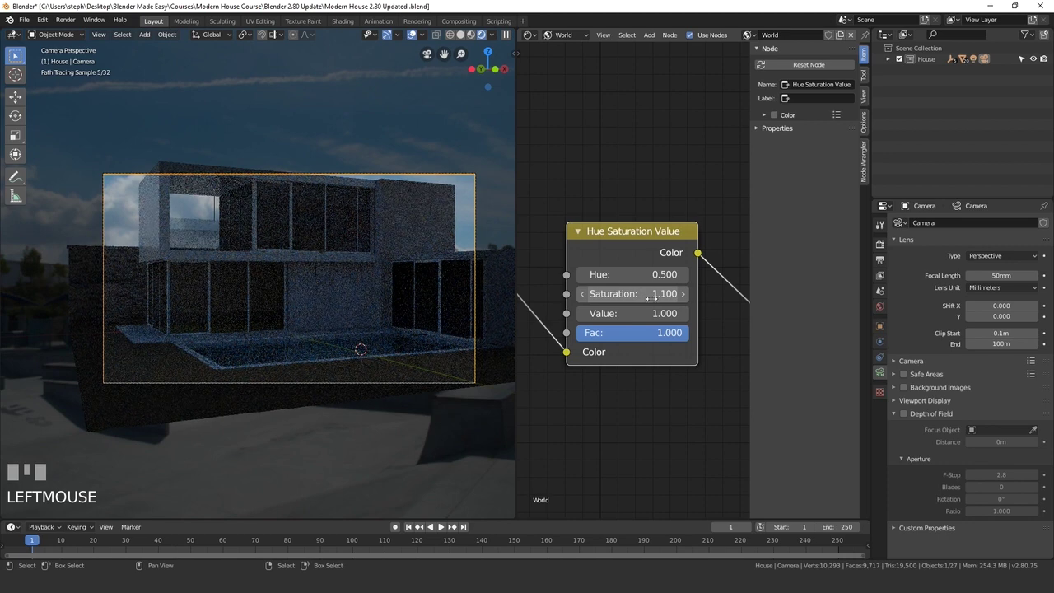
{"action": "left_click", "coordinate": [682, 293]}
{"action": "left_click", "coordinate": [582, 294]}
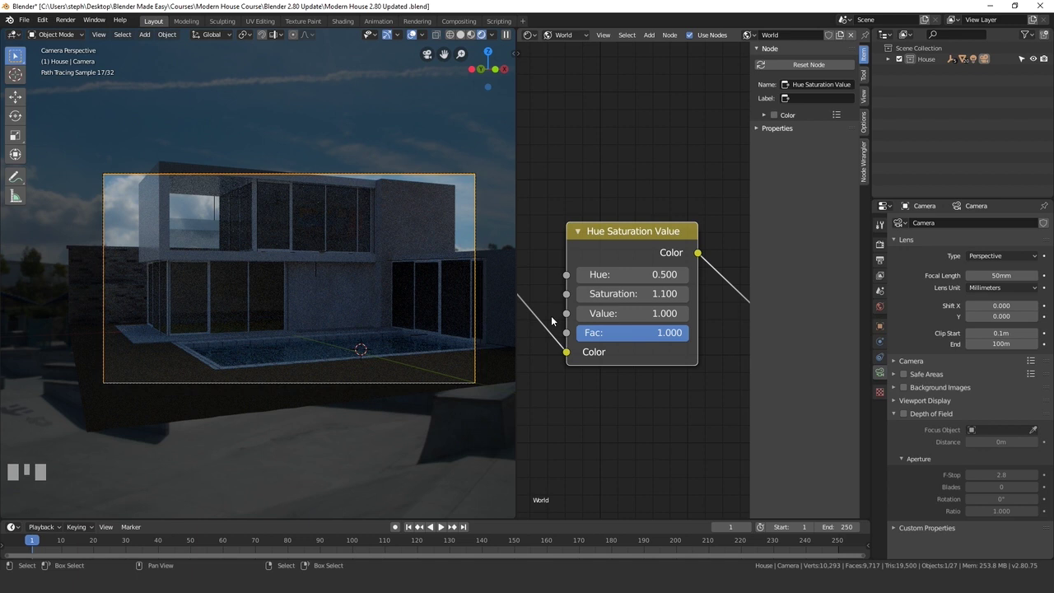
Step: Add a Sun light to the house scene at the 3D cursor
{"action": "scroll", "coordinate": [654, 316], "scroll_direction": "down", "scroll_amount": 3}
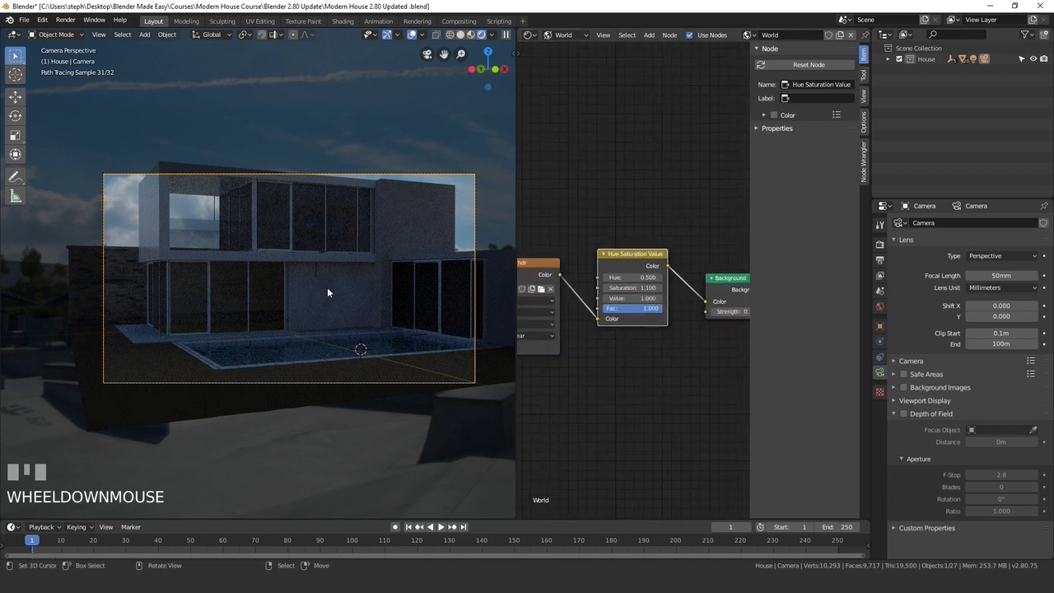
{"action": "key", "text": "shift+a"}
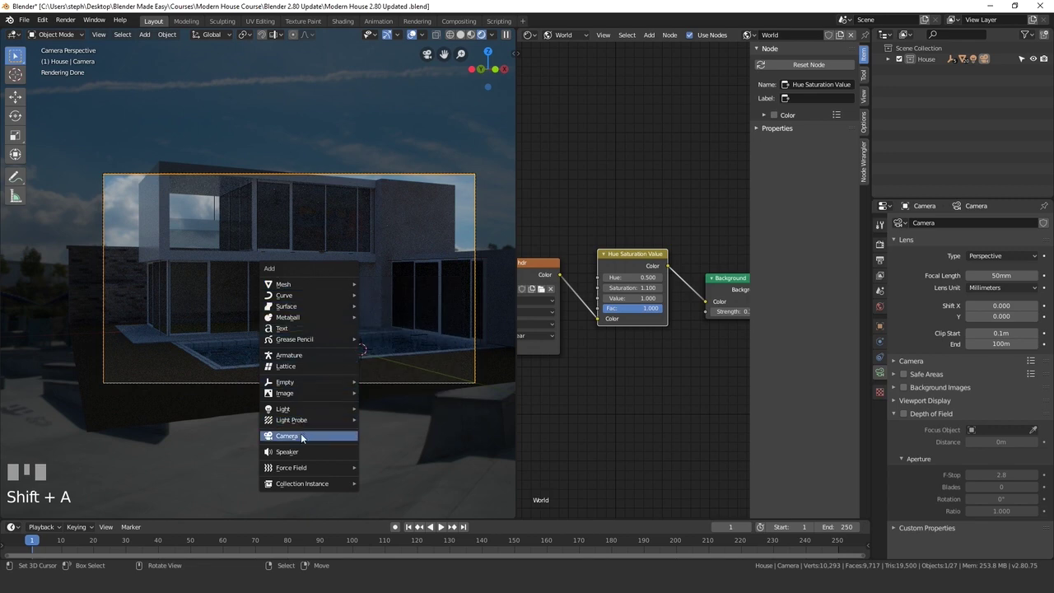
{"action": "mouse_move", "coordinate": [305, 408]}
{"action": "left_click", "coordinate": [378, 421]}
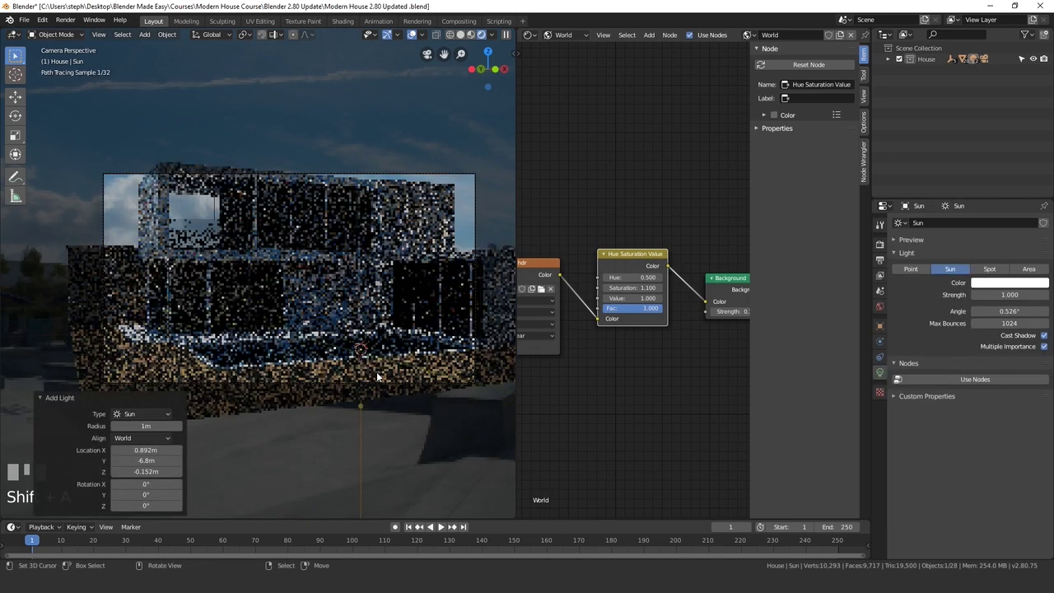
Step: In solid shading from the side, aim the sun down at the house, moving it -5.64 m in Y and 6.73 m in Z, with a final -11.3° rotation
{"action": "key", "text": "z"}
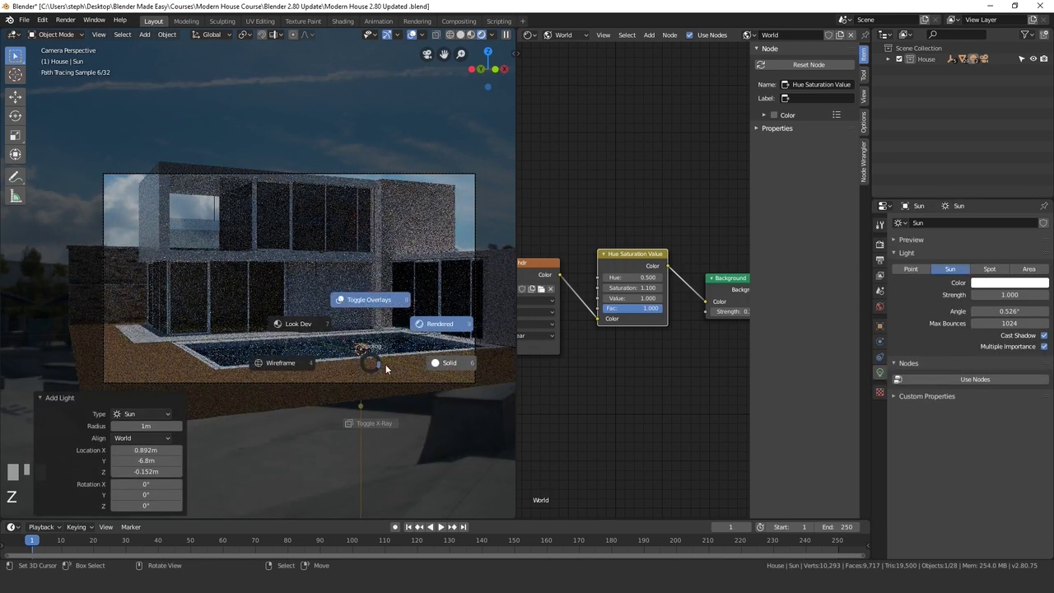
{"action": "left_click", "coordinate": [466, 375]}
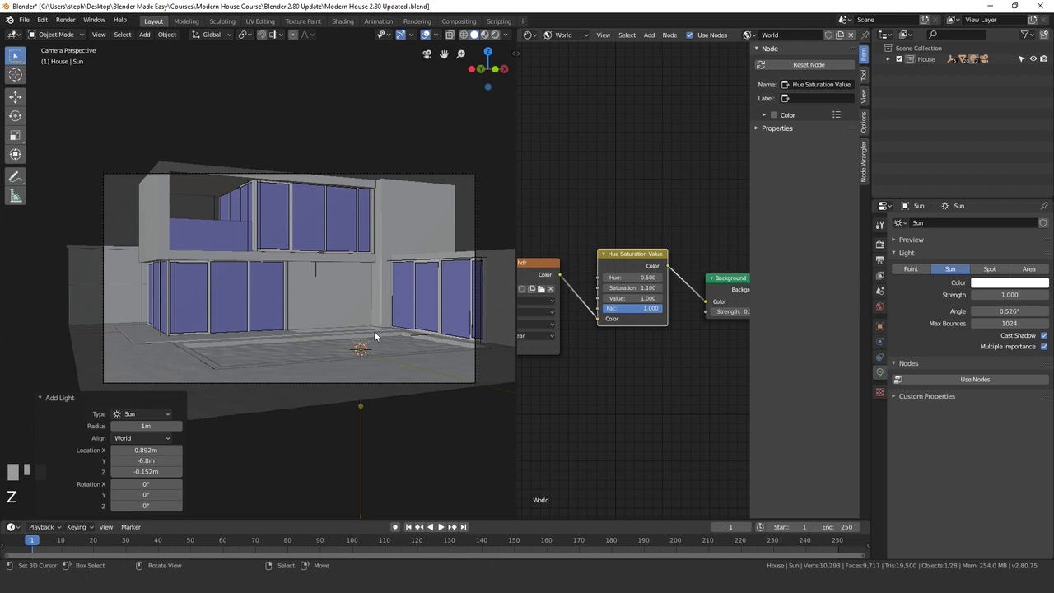
{"action": "key", "text": "KP_3"}
{"action": "scroll", "coordinate": [362, 329], "scroll_direction": "down", "scroll_amount": 3}
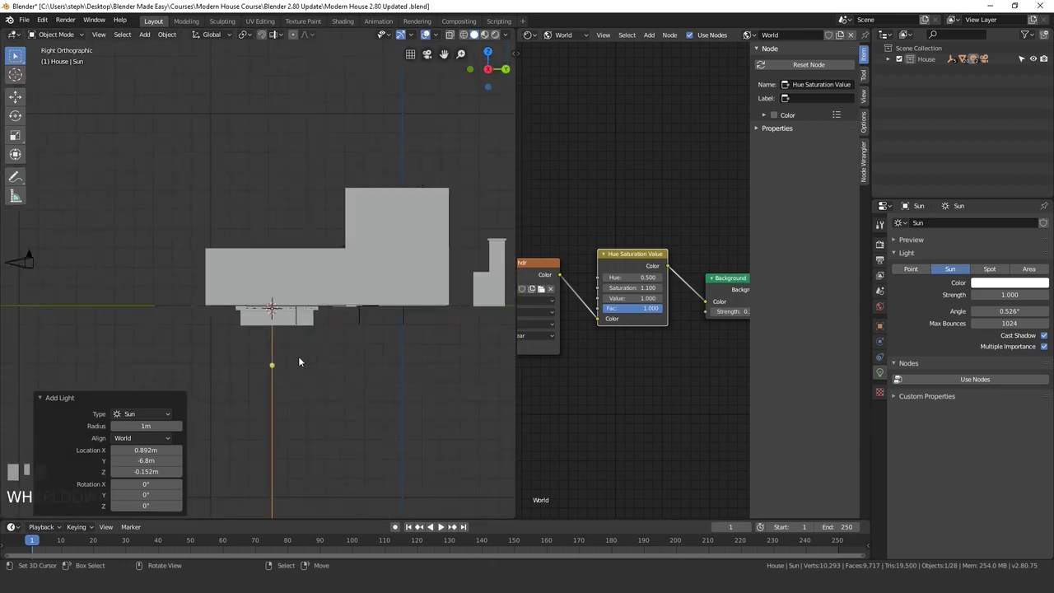
{"action": "key", "text": "r"}
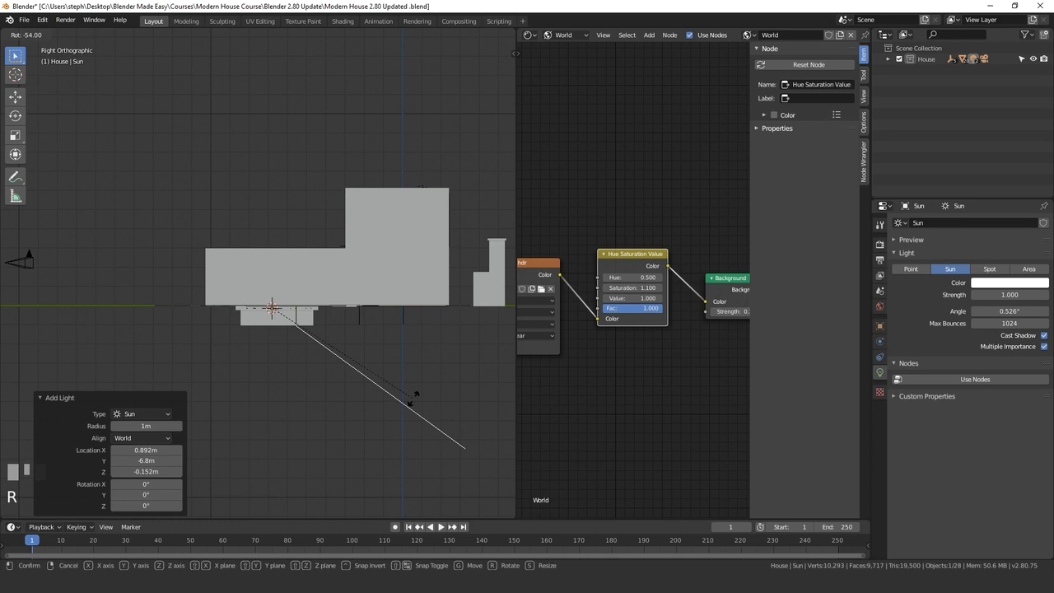
{"action": "left_click", "coordinate": [419, 383]}
{"action": "key", "text": "g"}
{"action": "left_click", "coordinate": [312, 258]}
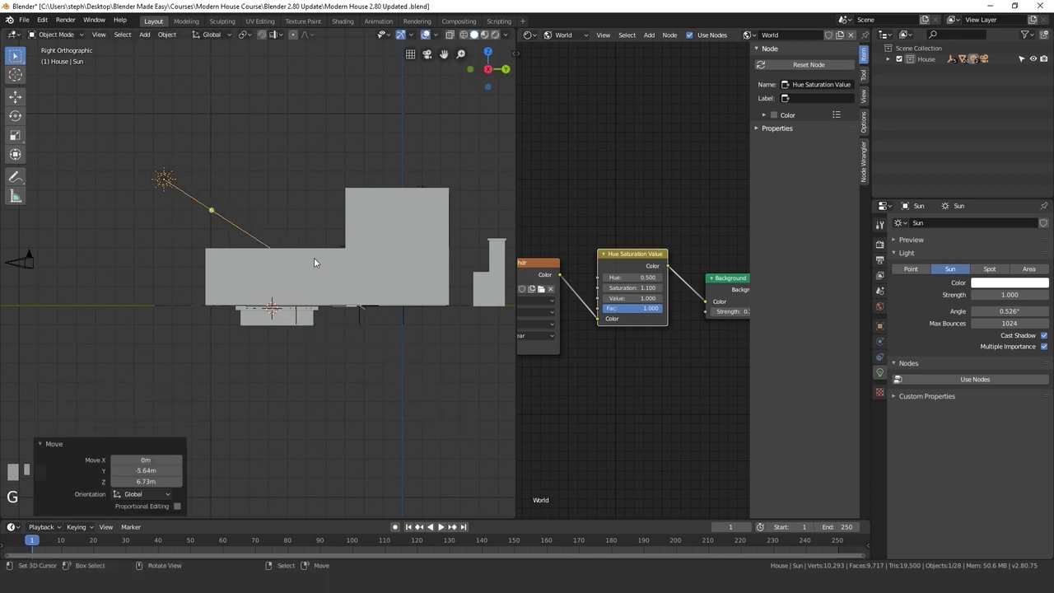
{"action": "key", "text": "r"}
{"action": "left_click", "coordinate": [461, 239]}
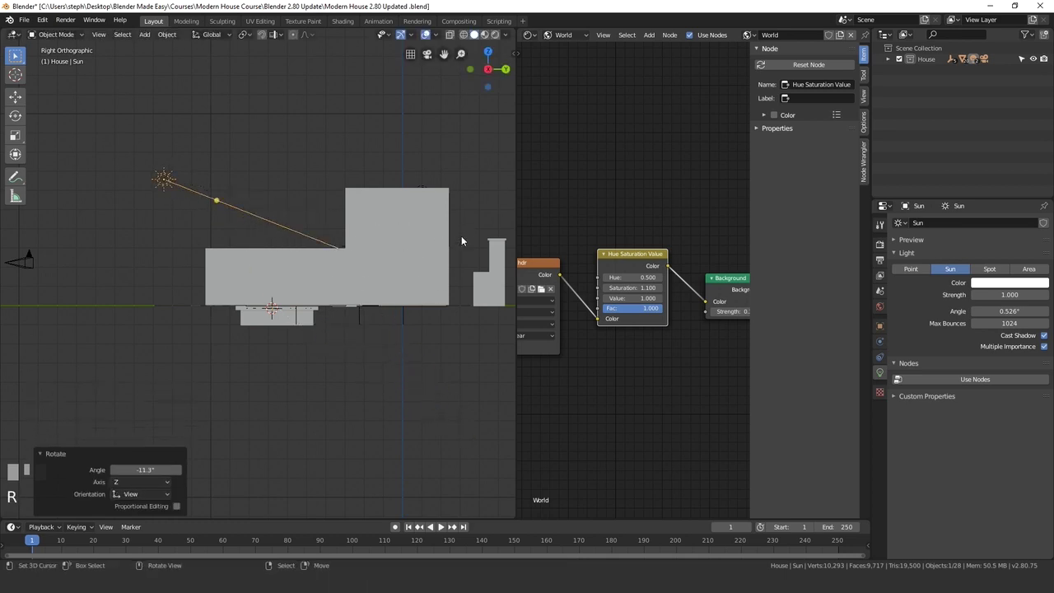
Step: From the top view, rotate the sun about -16.2° and move it about 1.14 m in X and 0.258 m in Y
{"action": "key", "text": "KP_7"}
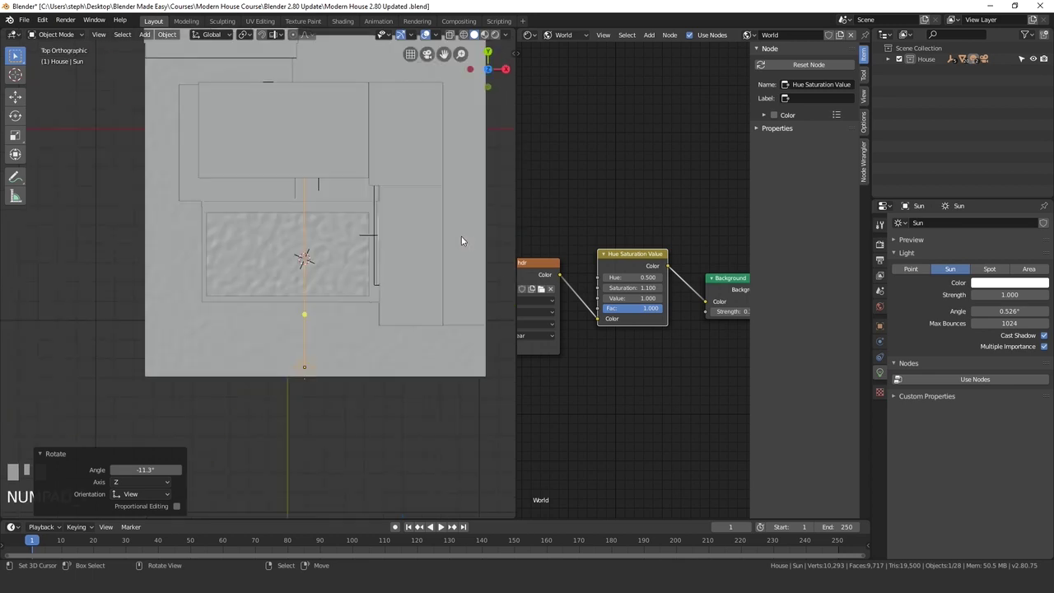
{"action": "key", "text": "r"}
{"action": "left_click", "coordinate": [406, 183]}
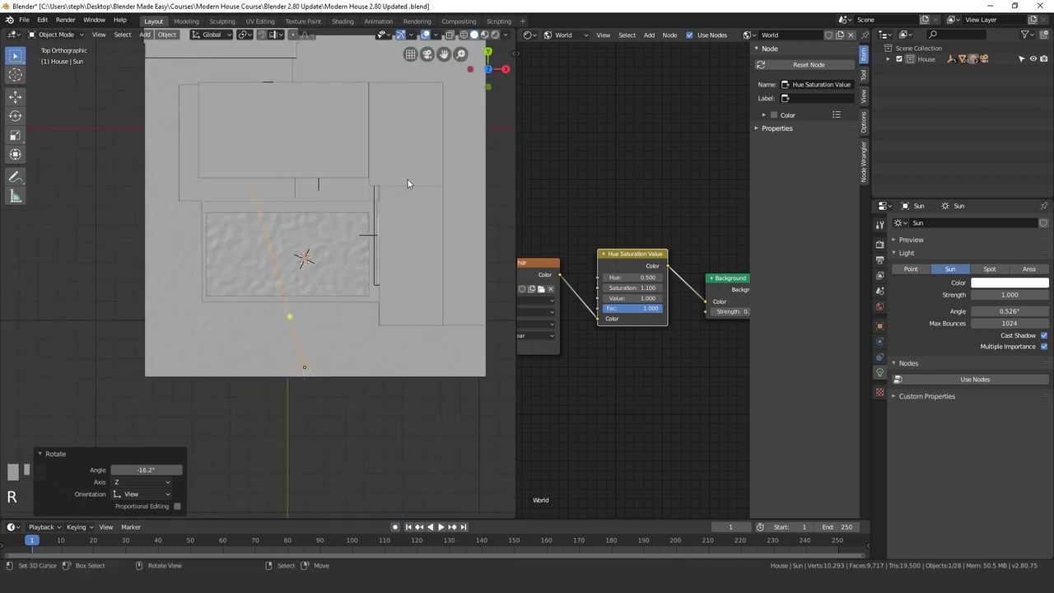
{"action": "left_click", "coordinate": [267, 290]}
{"action": "key", "text": "g"}
{"action": "left_click", "coordinate": [343, 347]}
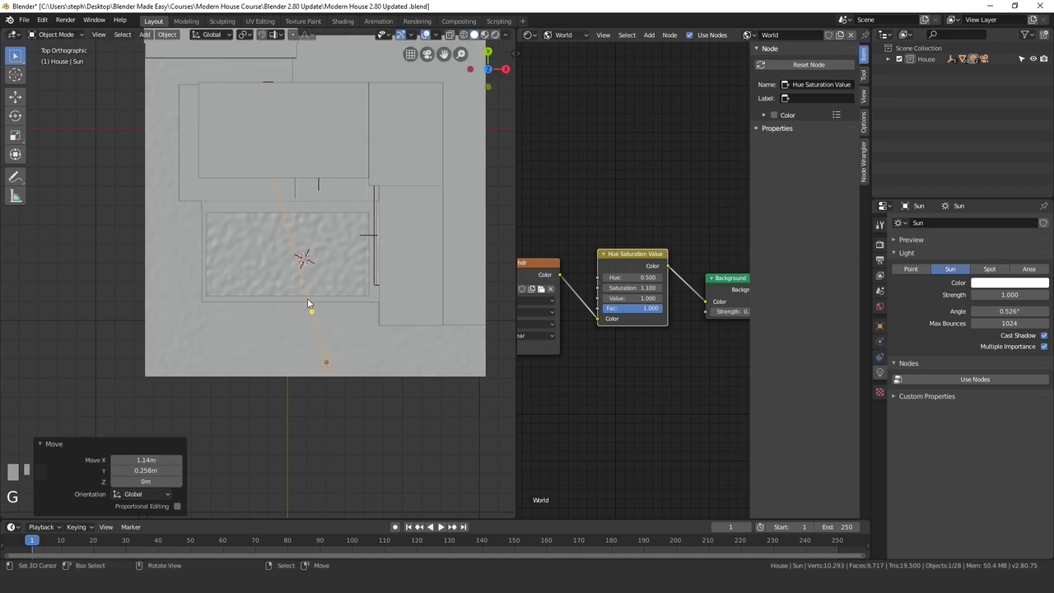
Step: Set the sun light's strength to 0.2
{"action": "left_click", "coordinate": [1010, 294]}
{"action": "key", "text": "BackSpace"}
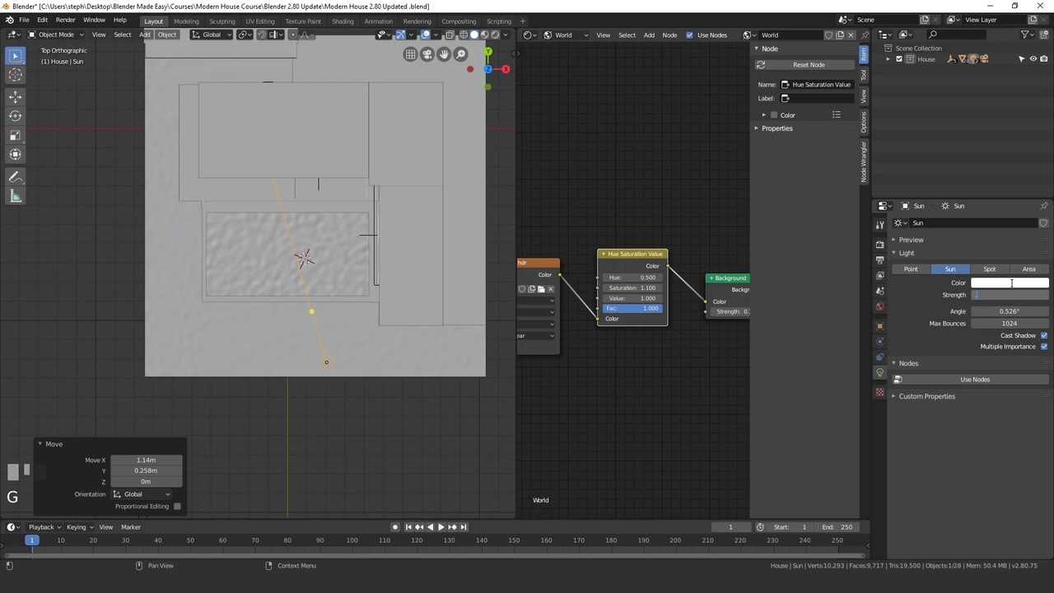
{"action": "type", "text": ".2"}
{"action": "left_click", "coordinate": [1010, 282]}
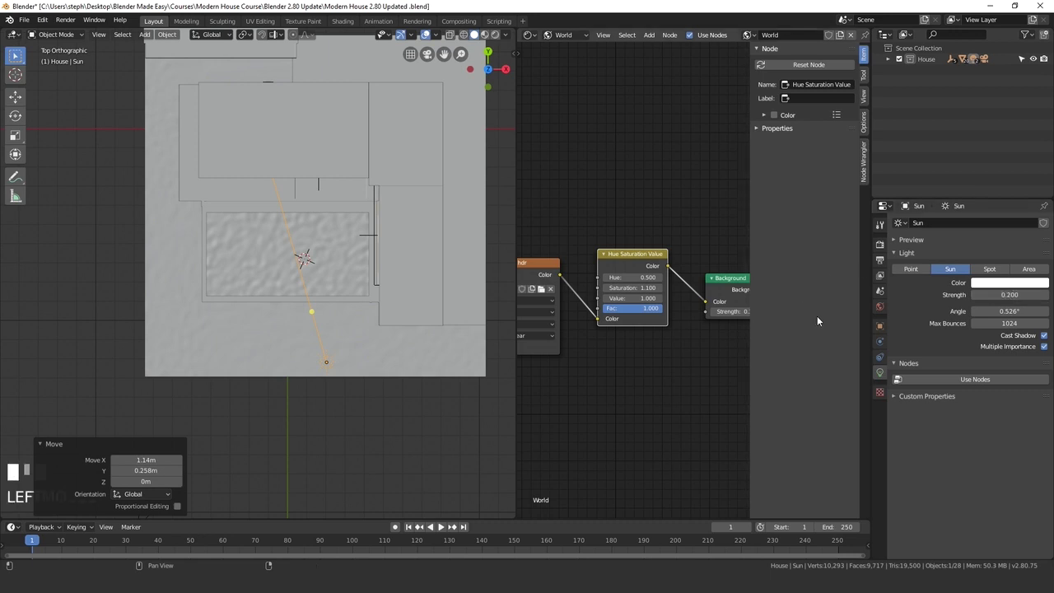
Step: Check the sun's placement around the house and show the camera view in rendered shading
{"action": "middle_click_drag", "start_coordinate": [341, 282], "coordinate": [329, 247]}
{"action": "middle_click_drag", "start_coordinate": [330, 247], "coordinate": [319, 255], "text": "shift"}
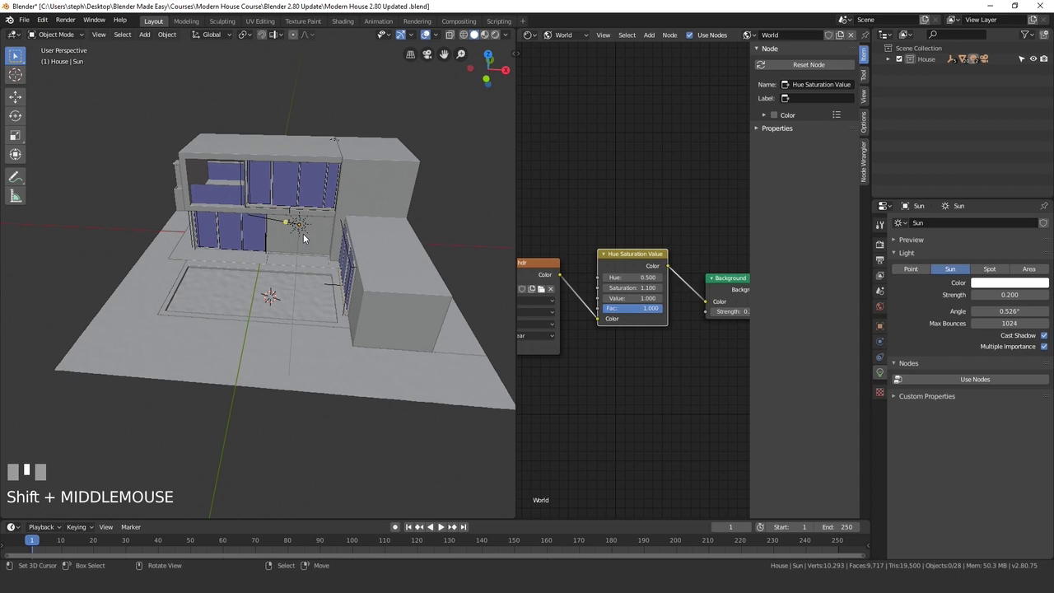
{"action": "key", "text": "KP_0"}
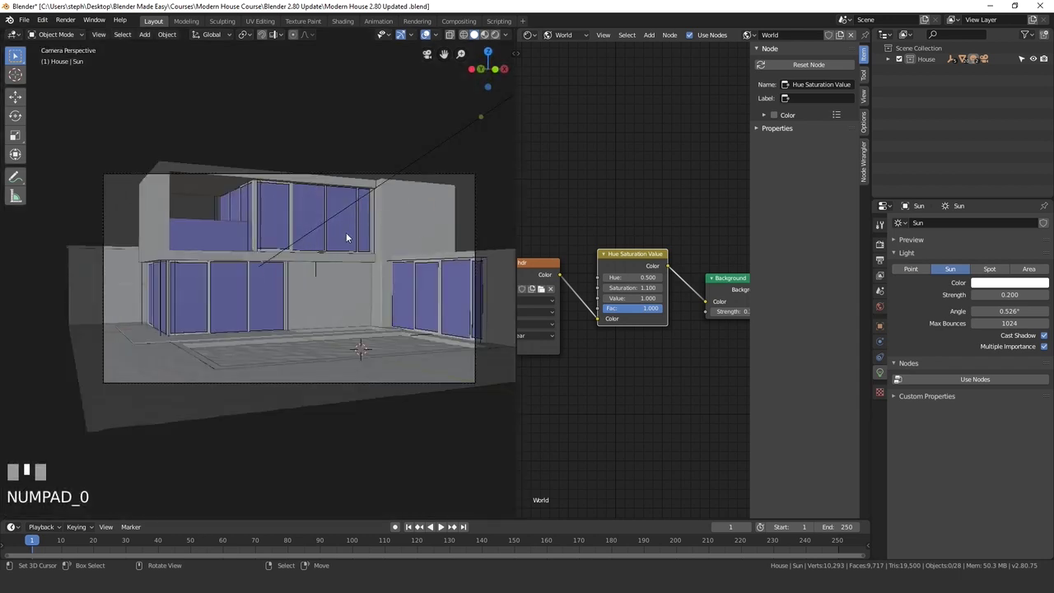
{"action": "scroll", "coordinate": [307, 264], "scroll_direction": "up", "scroll_amount": 2}
{"action": "key", "text": "z"}
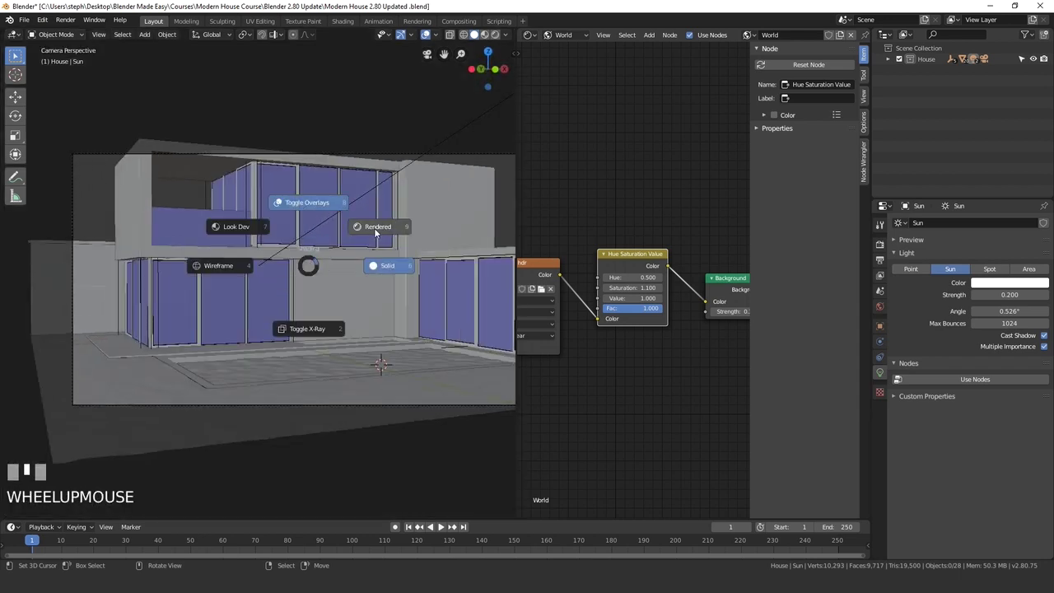
{"action": "left_click", "coordinate": [382, 228]}
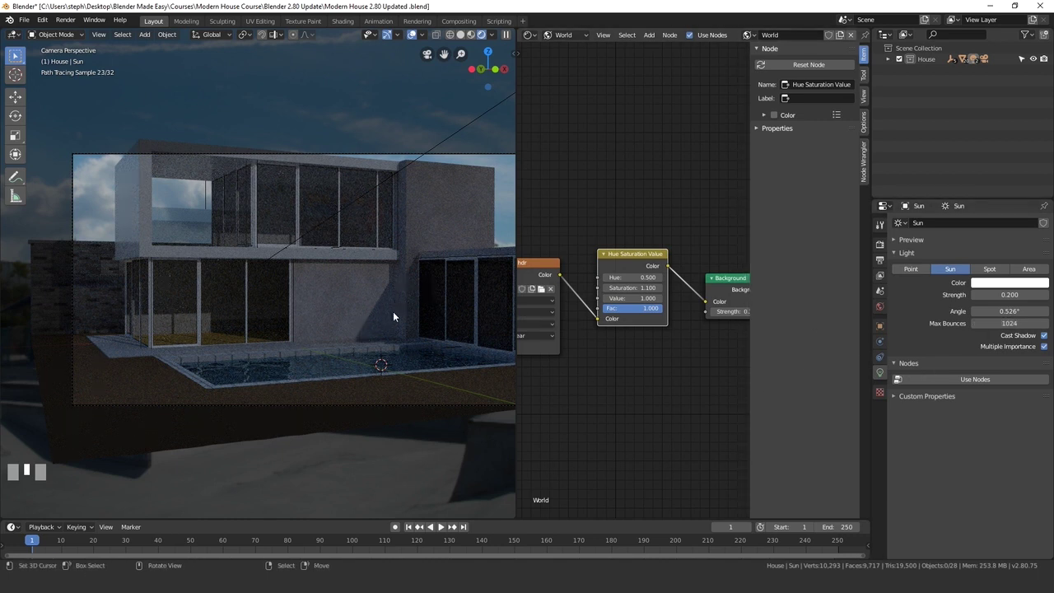
Step: Set the sun light's angle to 5°, comparing it with 3°
{"action": "left_click", "coordinate": [998, 311]}
{"action": "type", "text": "3"}
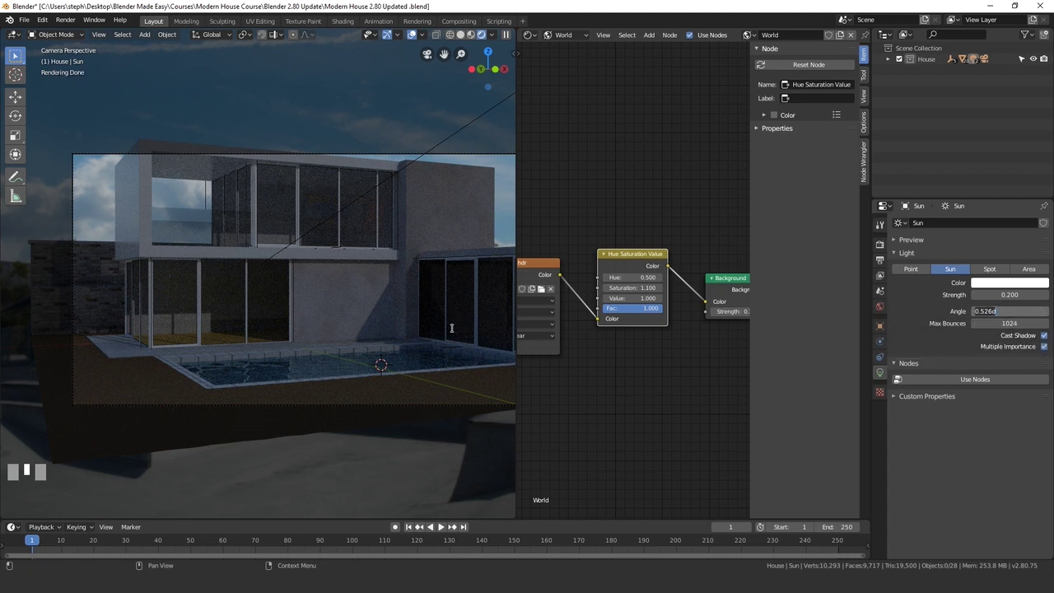
{"action": "left_click", "coordinate": [436, 325]}
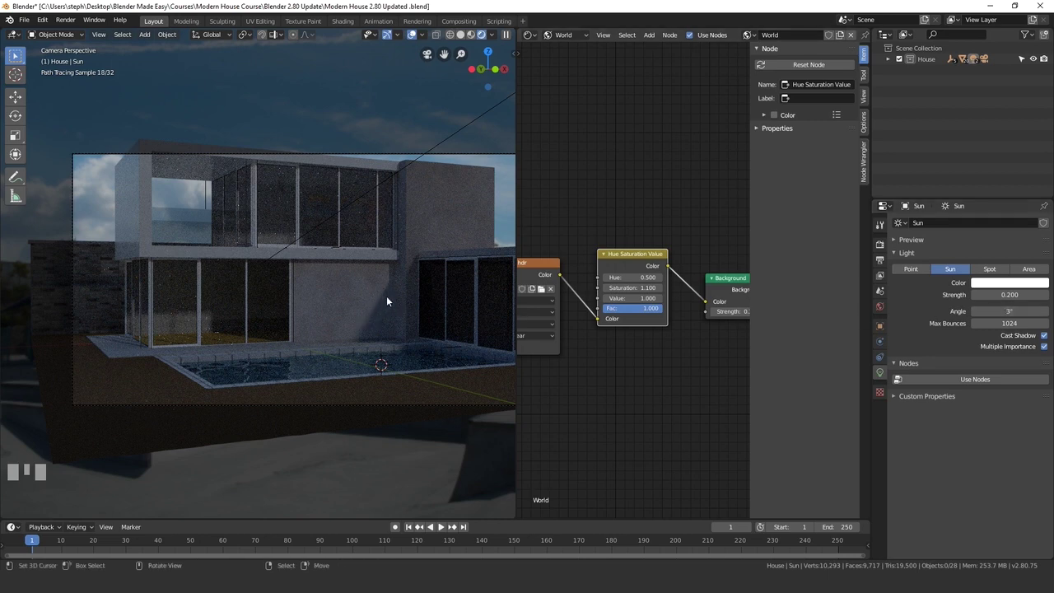
{"action": "left_click", "coordinate": [1000, 311]}
{"action": "type", "text": "5"}
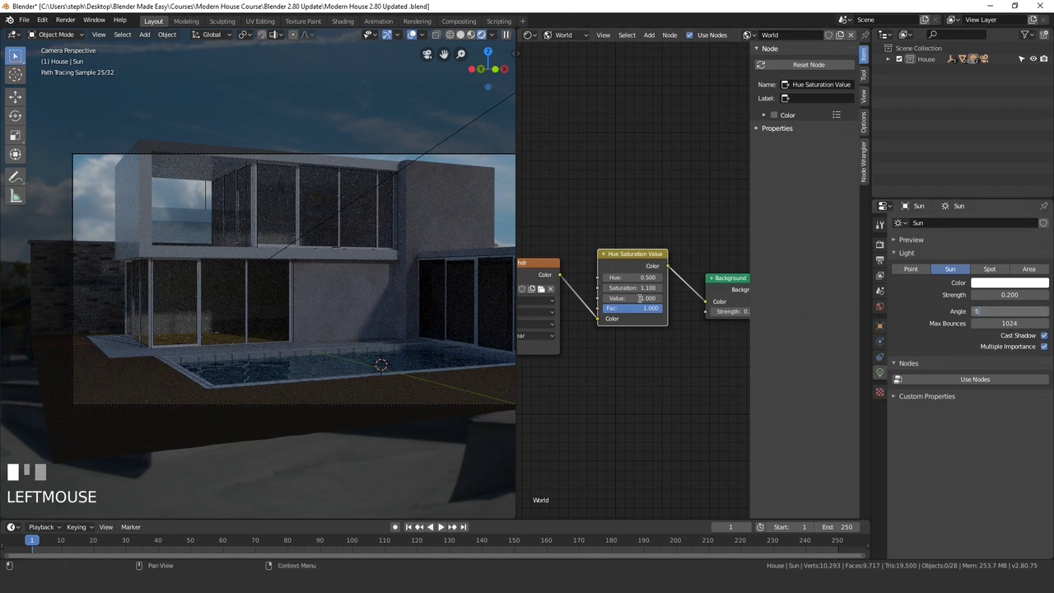
{"action": "key", "text": "Return"}
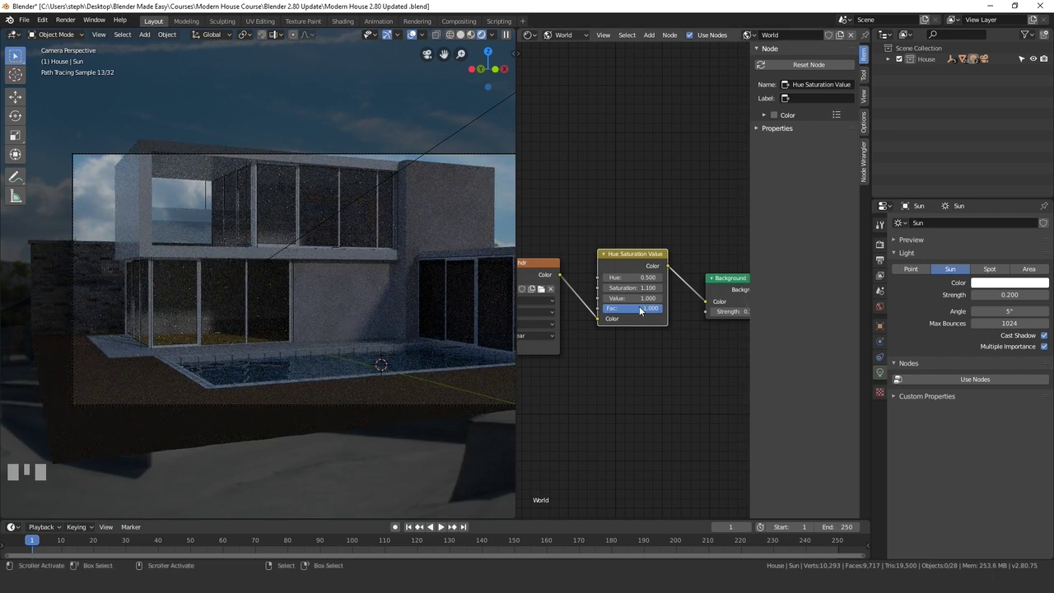
Step: Lower the world Background node's strength to 0.2
{"action": "scroll", "coordinate": [699, 329], "scroll_direction": "up", "scroll_amount": 2}
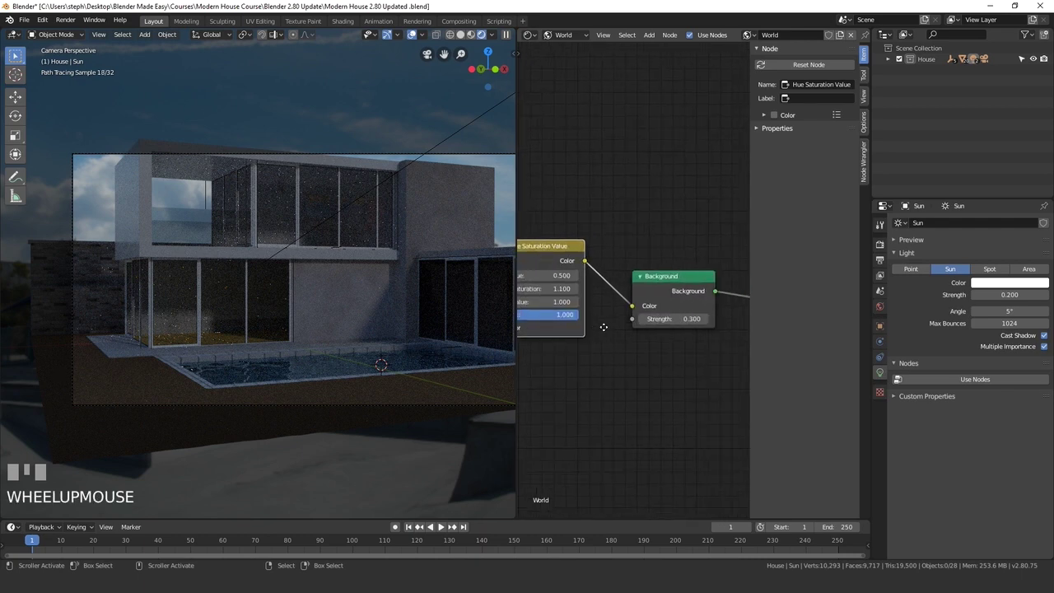
{"action": "middle_click_drag", "start_coordinate": [625, 324], "coordinate": [613, 323]}
{"action": "scroll", "coordinate": [614, 323], "scroll_direction": "up", "scroll_amount": 1}
{"action": "left_click", "coordinate": [623, 322]}
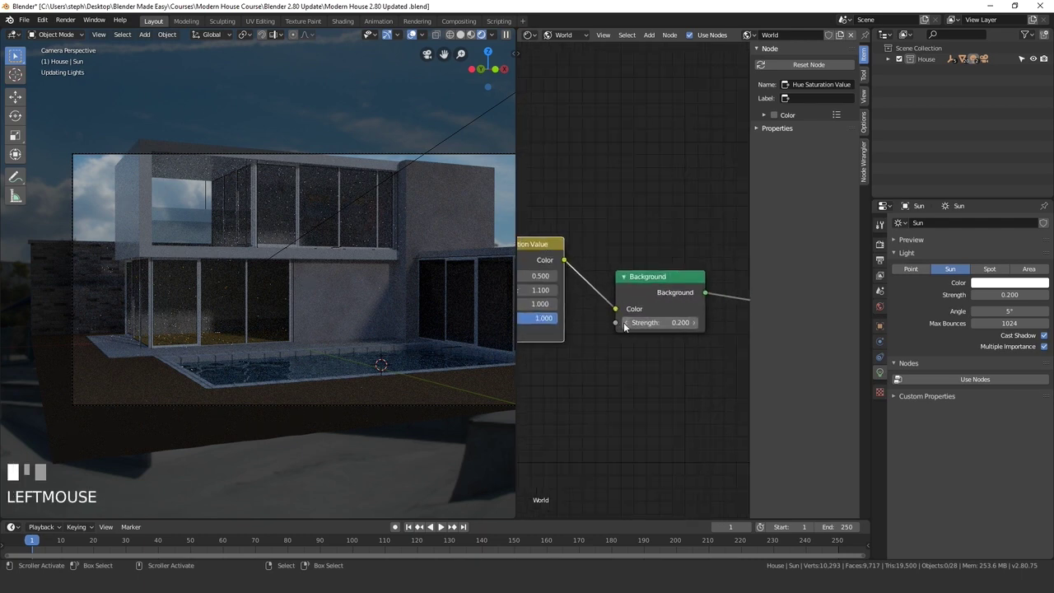